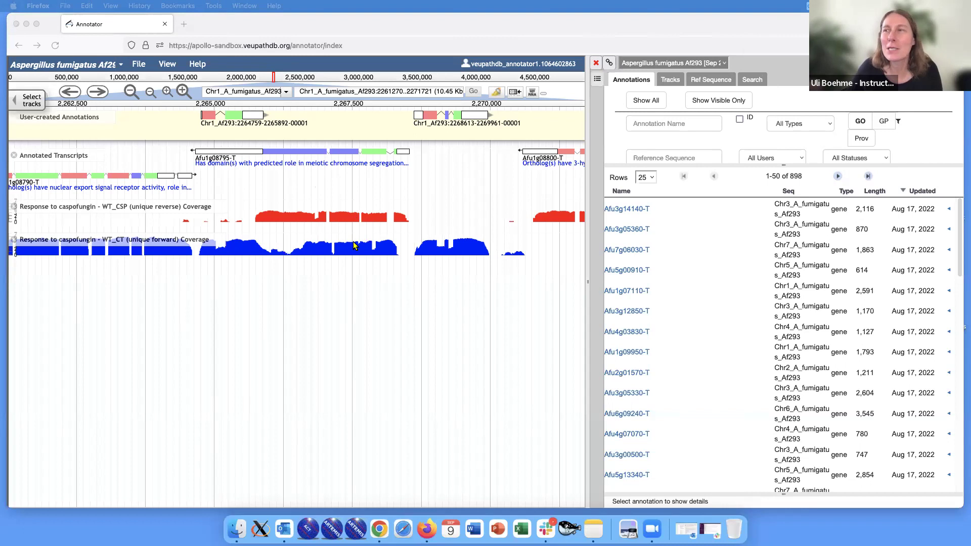
View the available track categories and the list of reference sequences for the Aspergillus fumigatus Af293 genome
click(324, 188)
drag(354, 184, 346, 186)
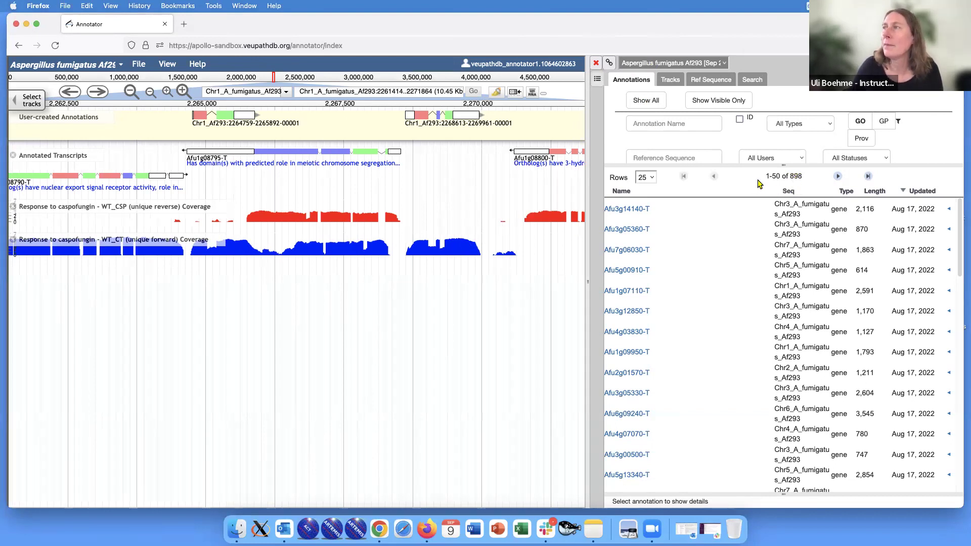
click(670, 79)
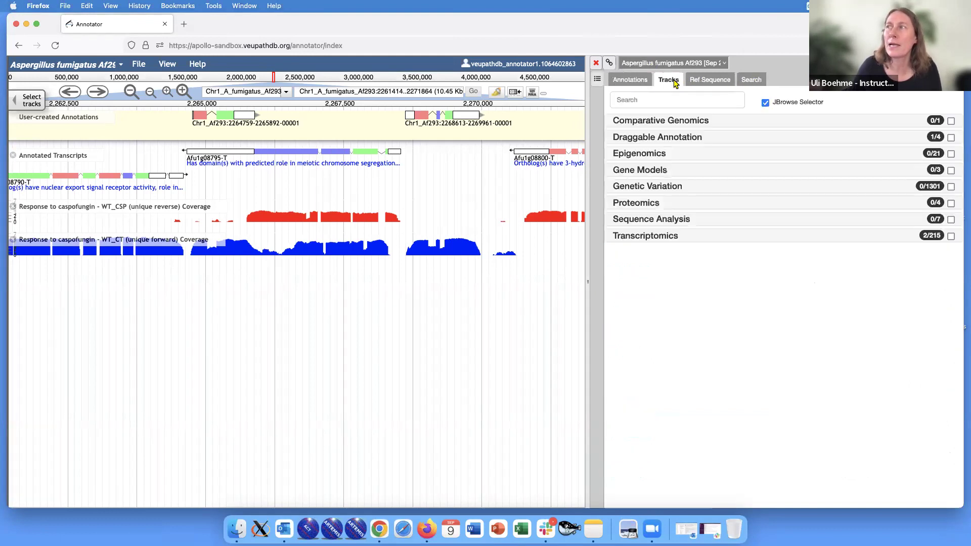
click(715, 81)
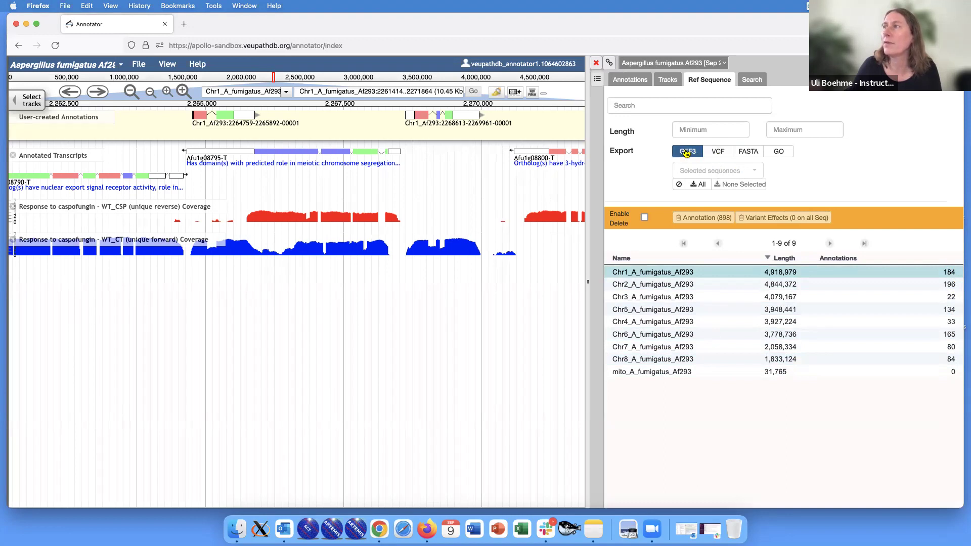
Select Chr1_A_fumigatus_Af293 and review its GFF3 export choices, picking GFF3 with FASTA, without exporting
click(743, 272)
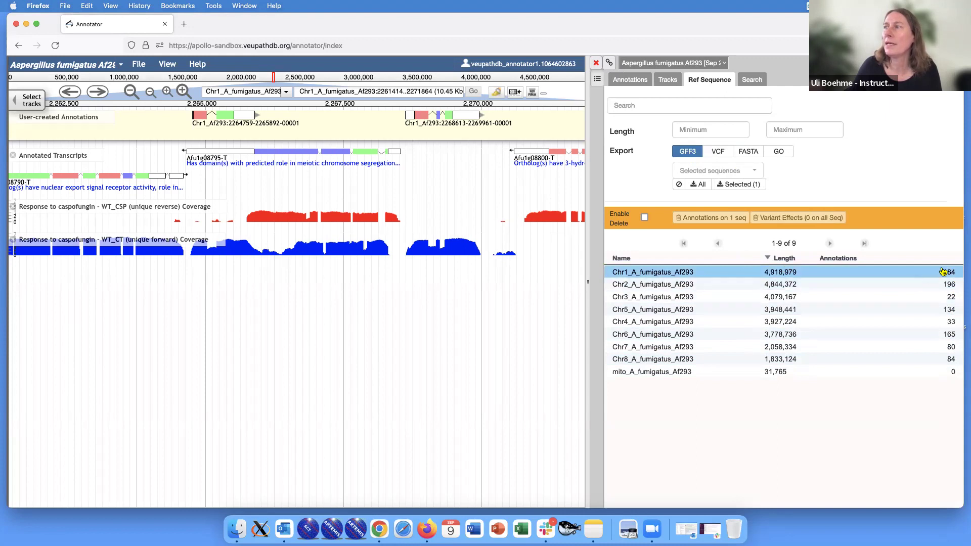
click(736, 185)
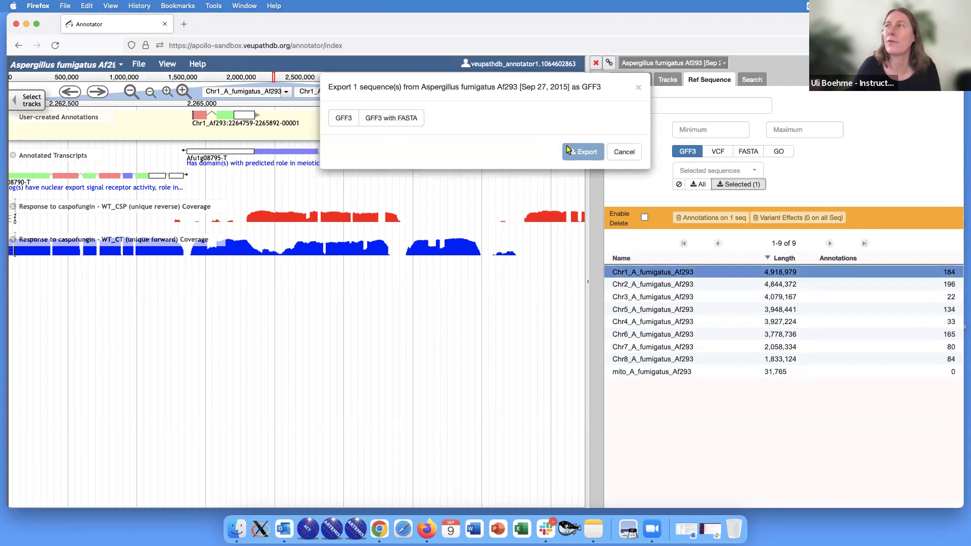
click(420, 119)
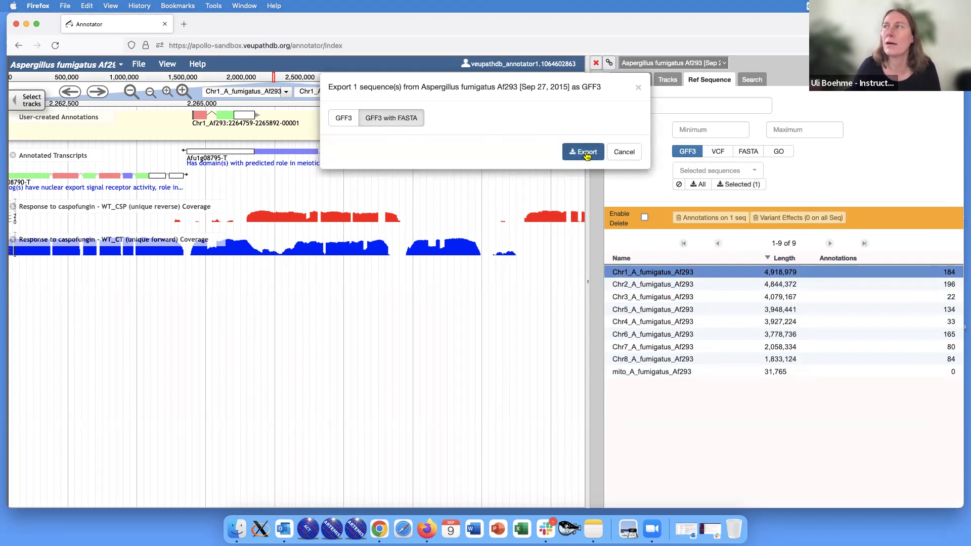
click(638, 89)
Review the FASTA export choices for the selected chromosome, picking Peptide, and dismiss the export
click(739, 153)
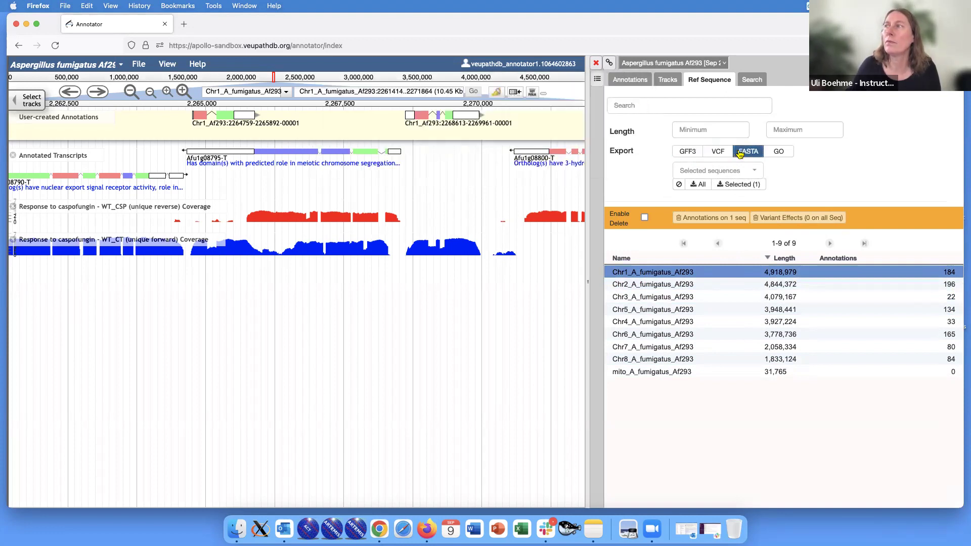
click(739, 185)
click(385, 121)
click(436, 124)
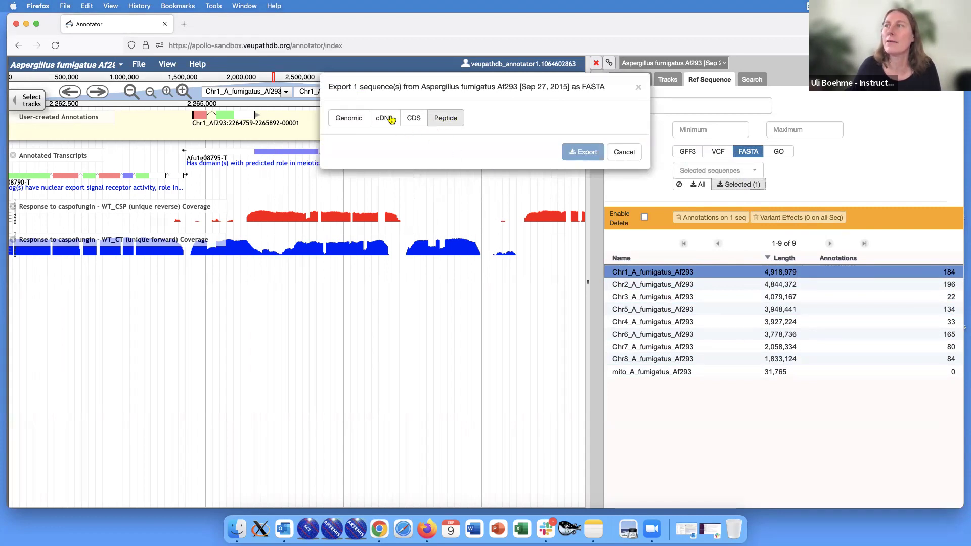
click(455, 123)
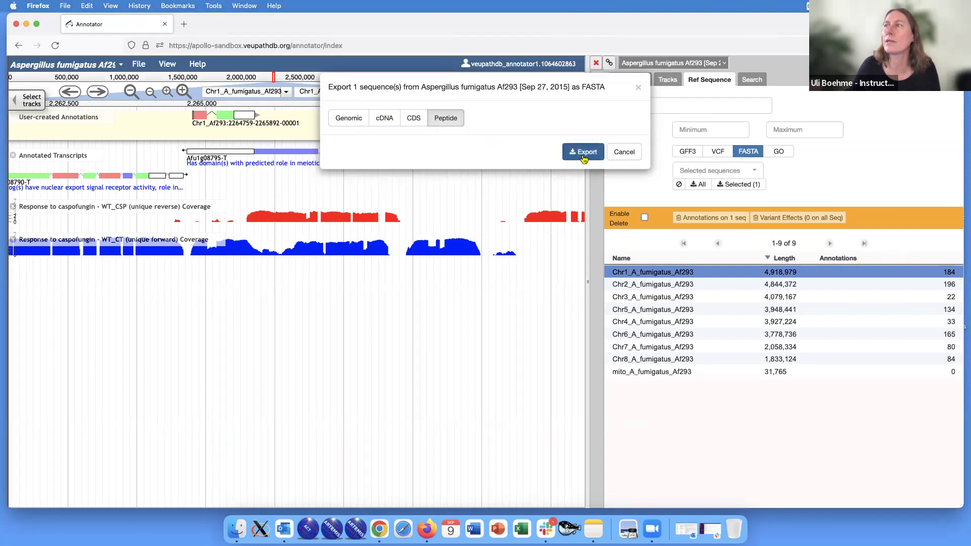
click(625, 152)
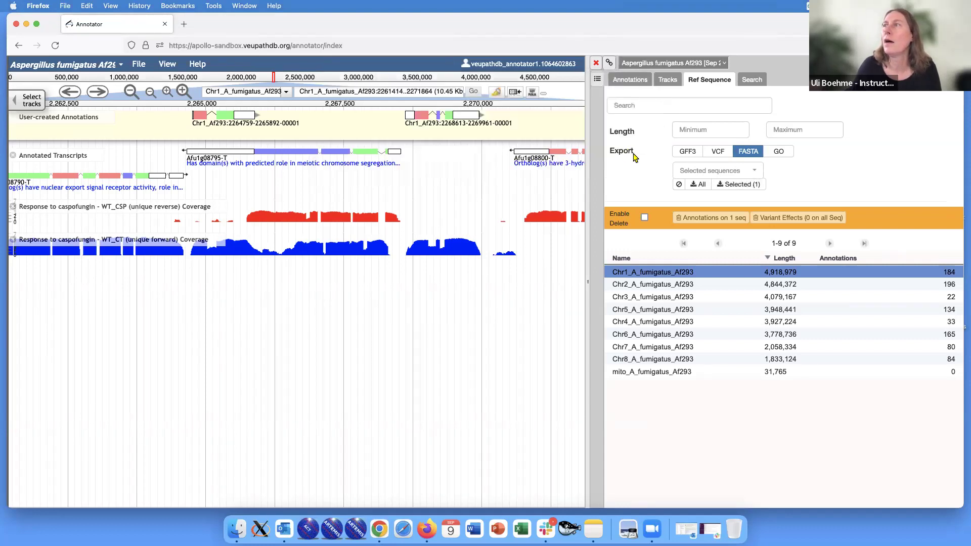
Review the GO export formats for the selected chromosome and dismiss the export dialog
click(779, 152)
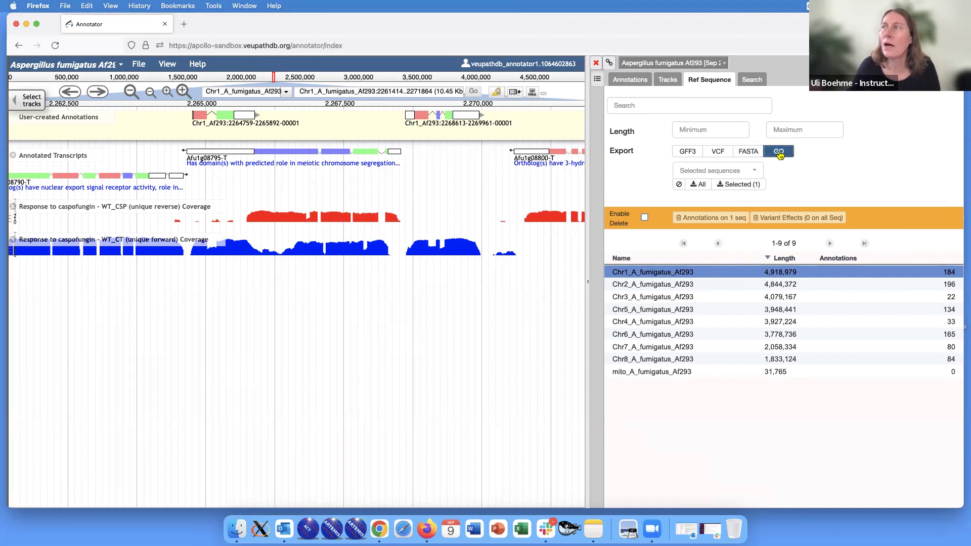
click(746, 185)
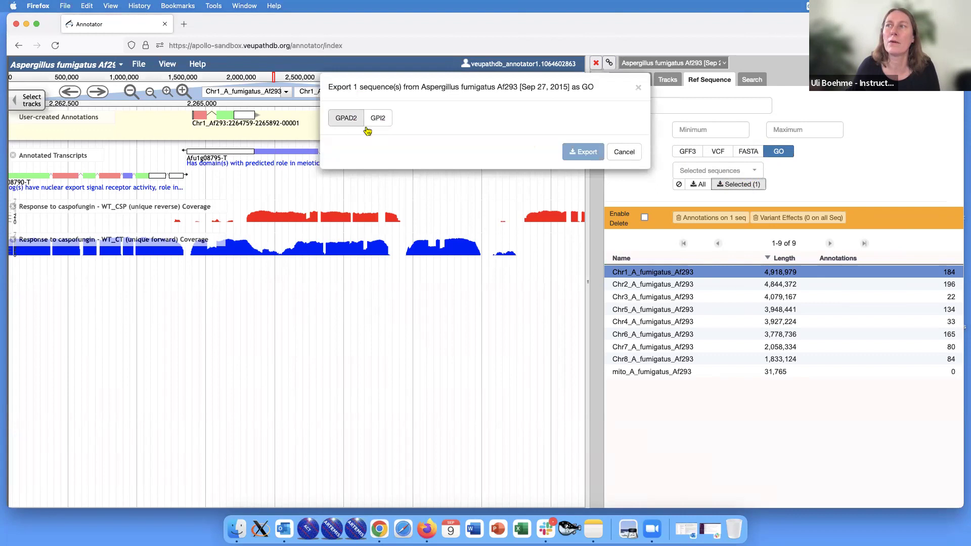
click(624, 153)
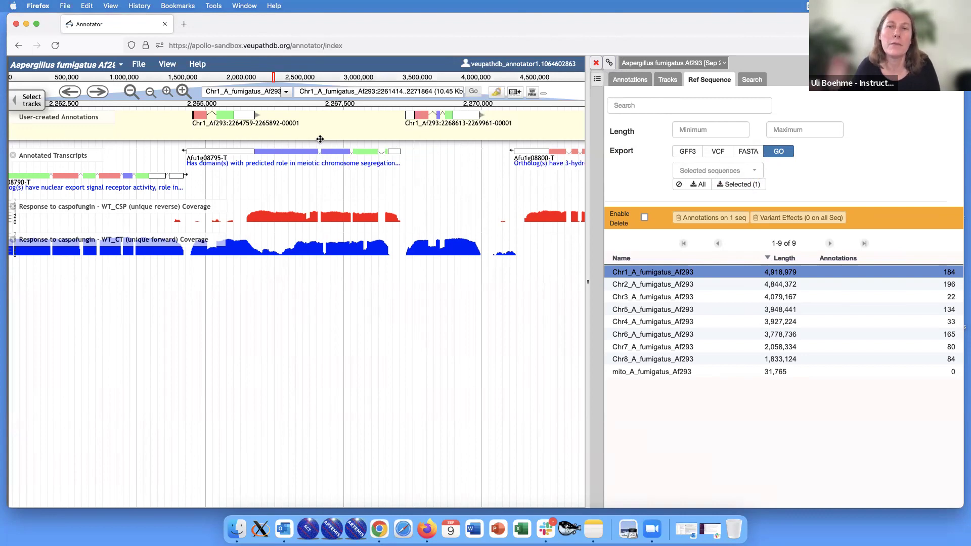
click(212, 117)
right_click(213, 117)
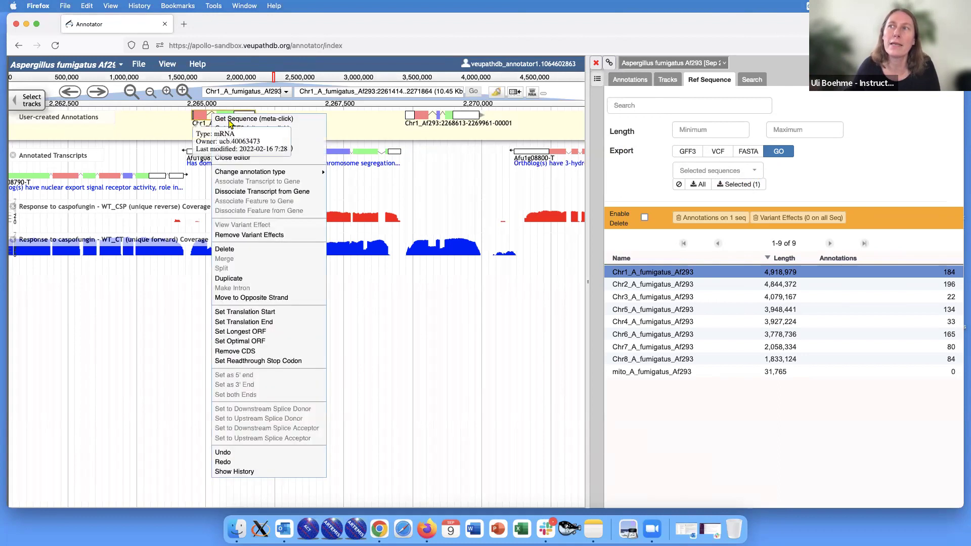
click(248, 121)
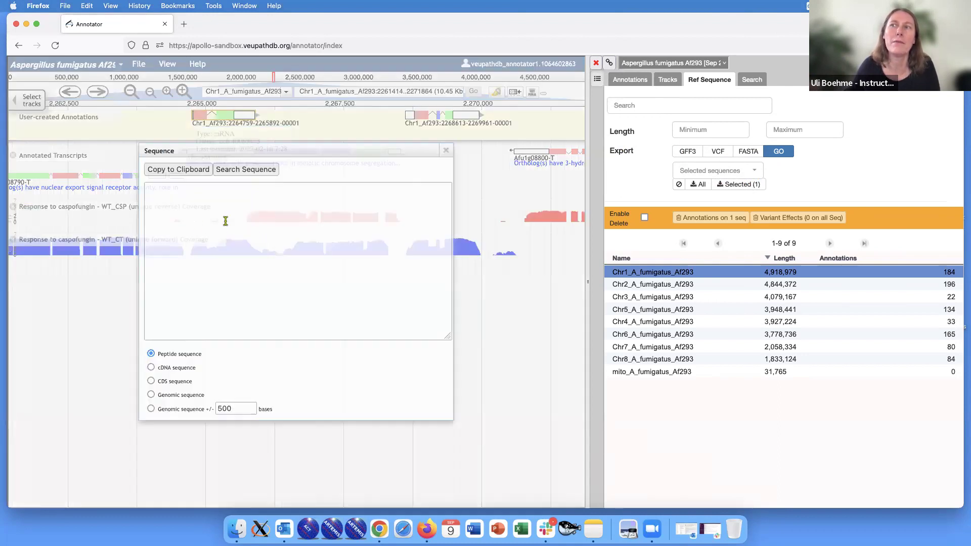
click(151, 367)
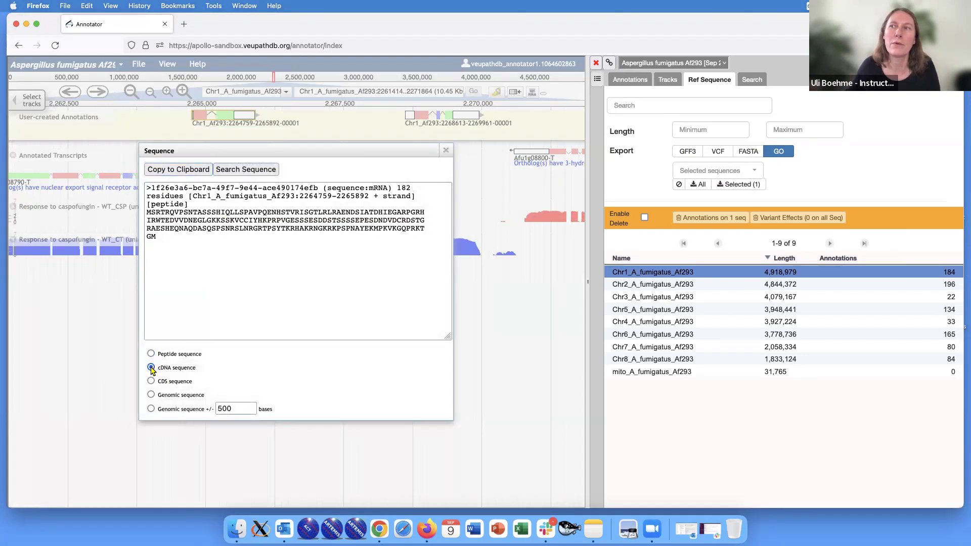
click(446, 153)
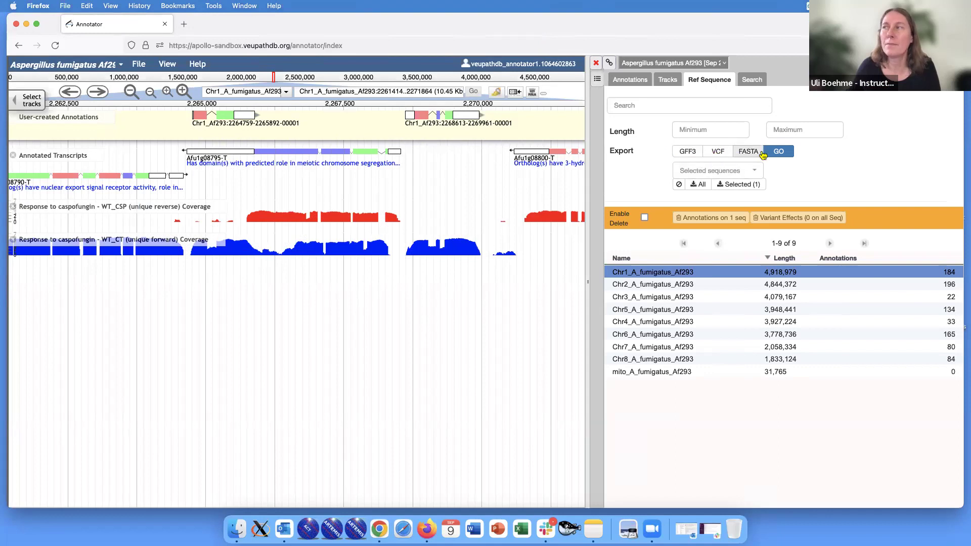
drag(331, 134, 286, 132)
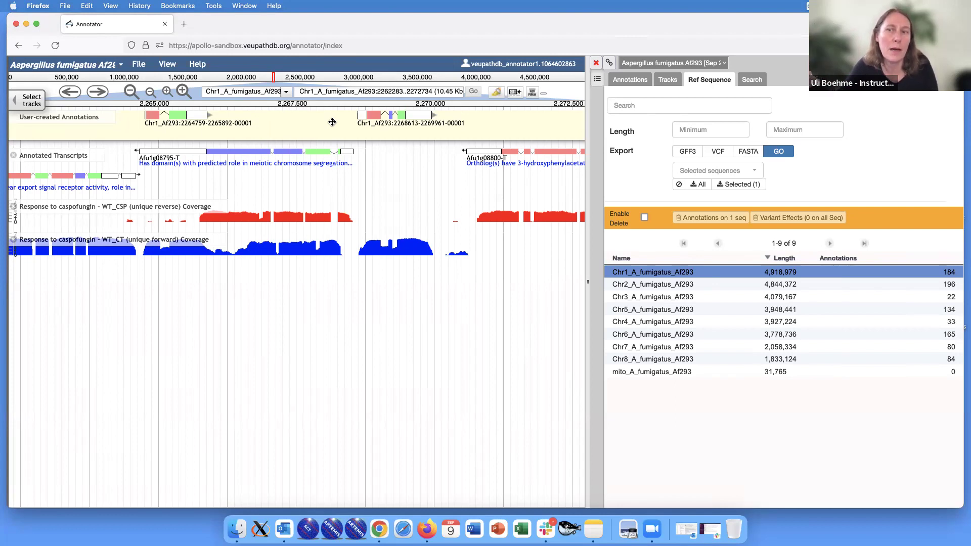
click(161, 115)
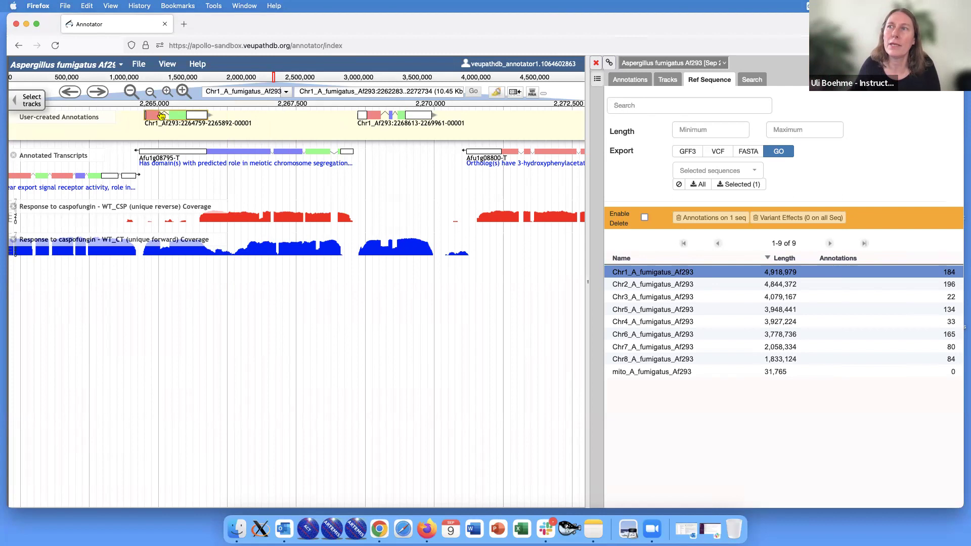
right_click(161, 115)
click(182, 143)
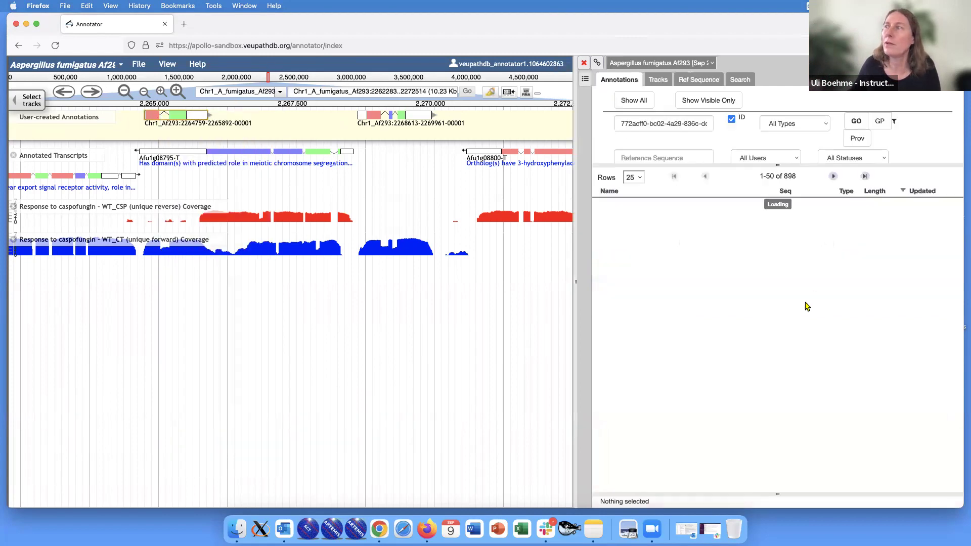
click(841, 279)
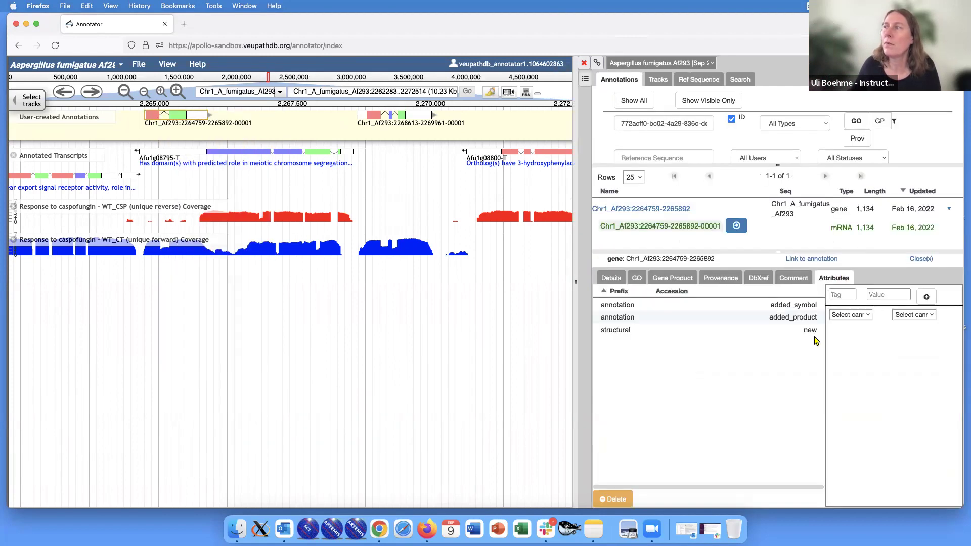
click(657, 329)
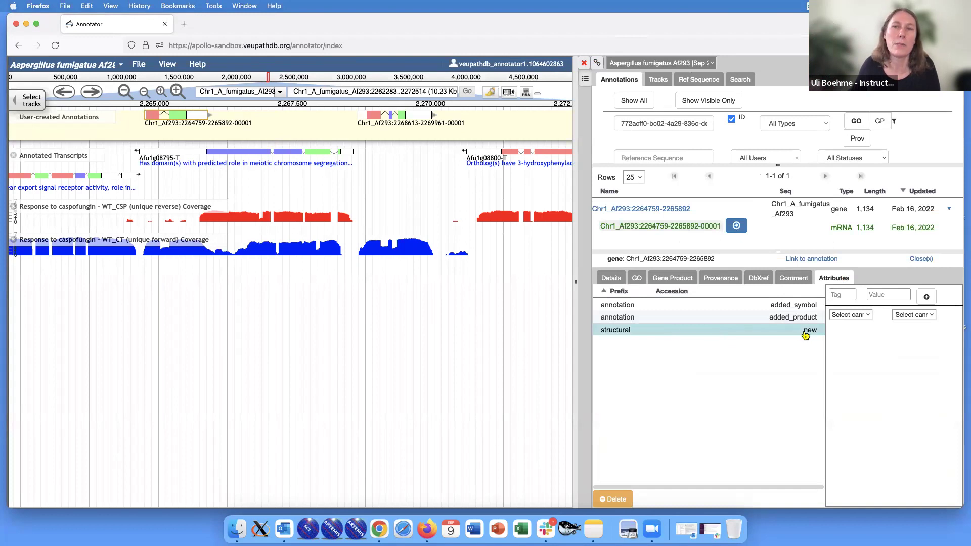
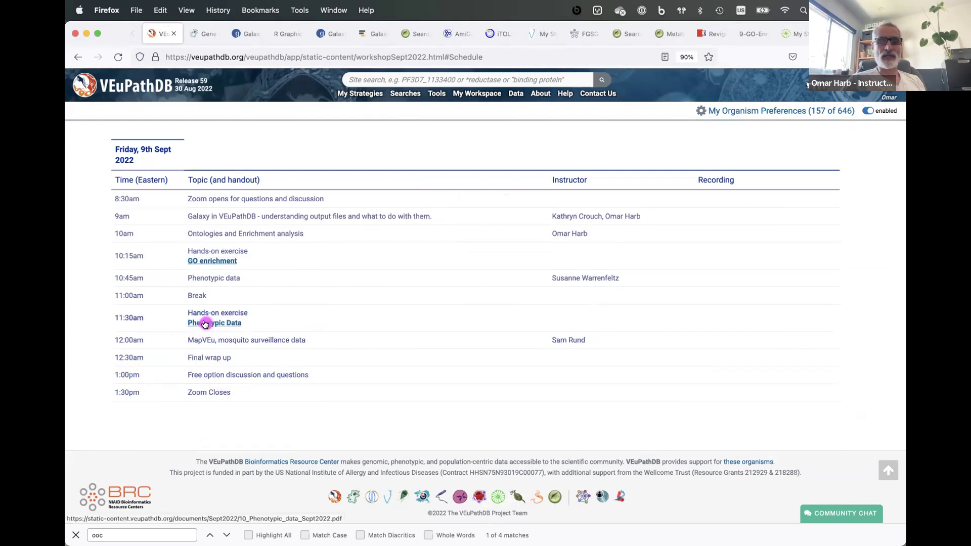
Open the Phenotypic Data exercise handout from the Friday workshop schedule and look over its first page
click(204, 323)
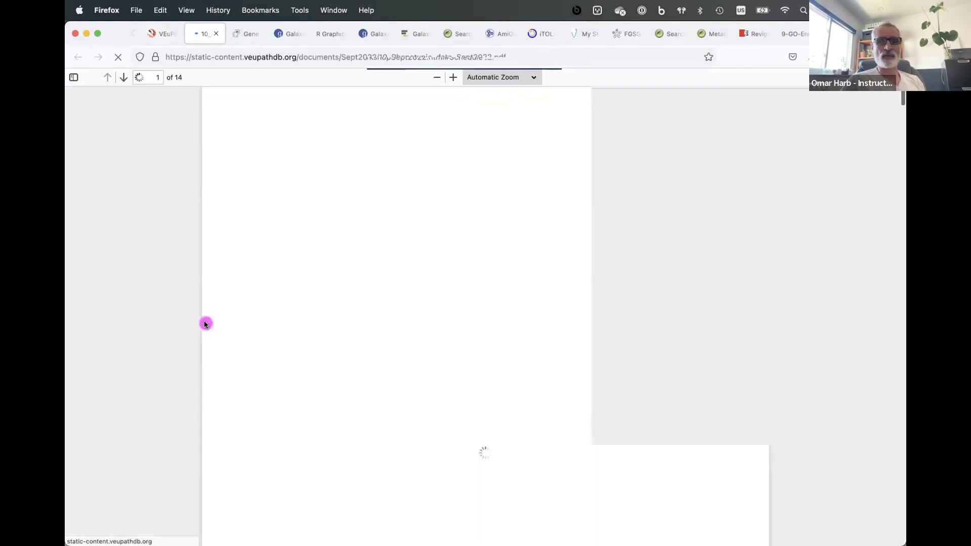
scroll(366, 316, down, 6)
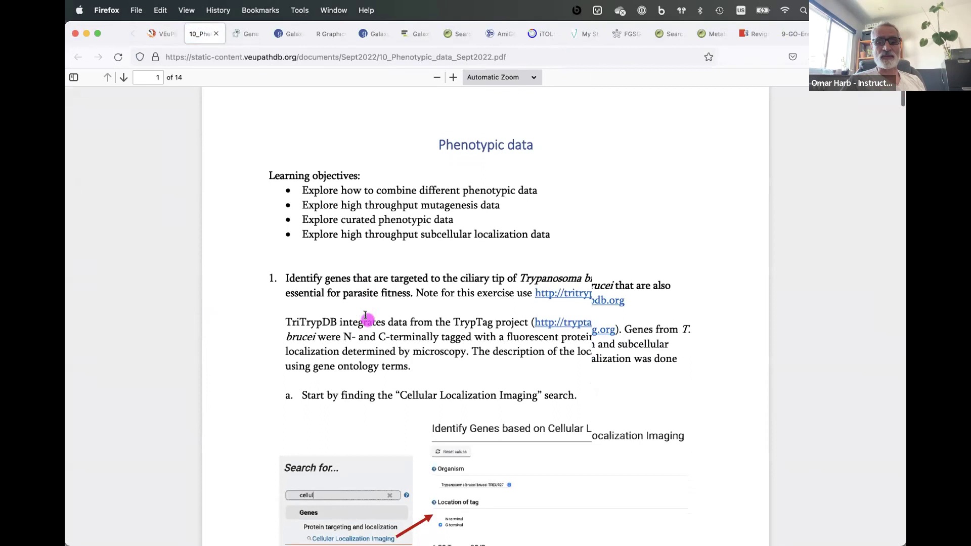
scroll(367, 320, up, 5)
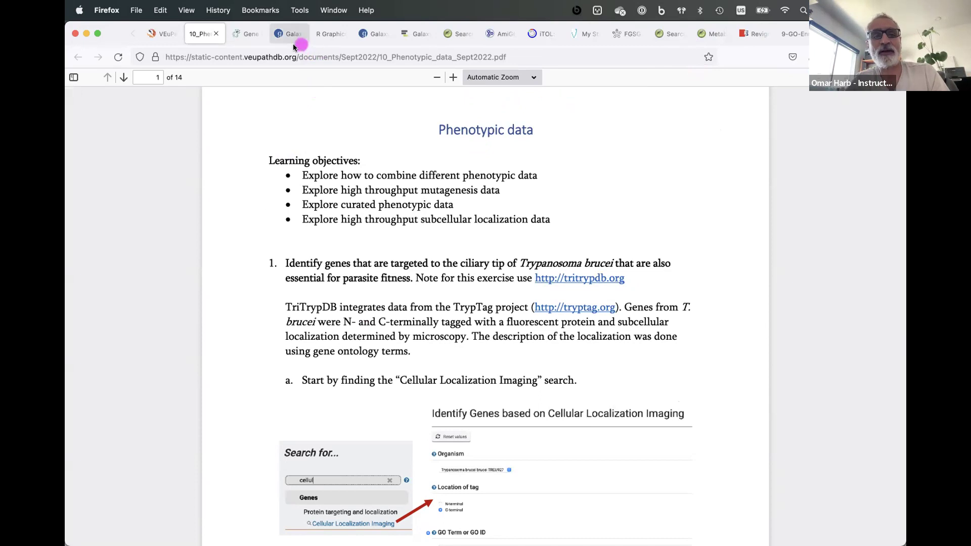
key(super+t)
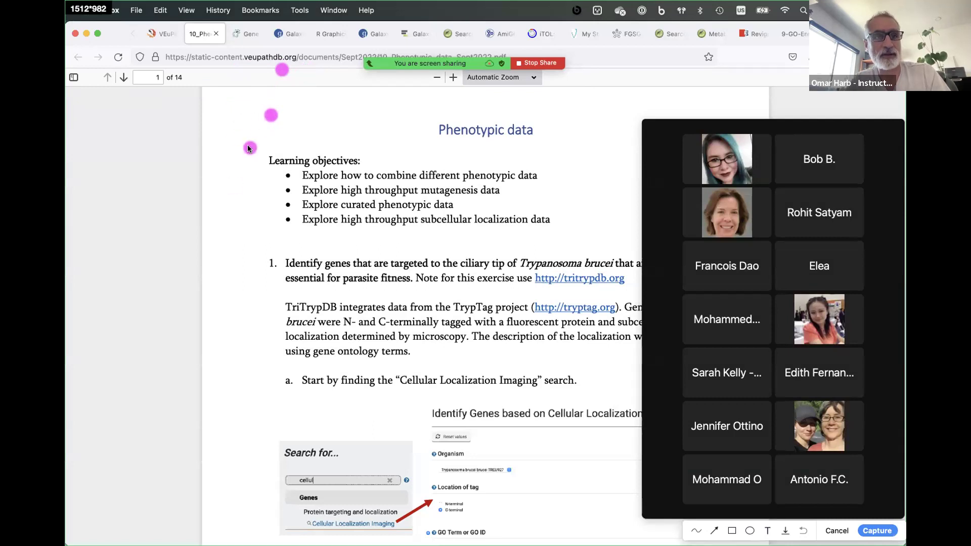
key(Escape)
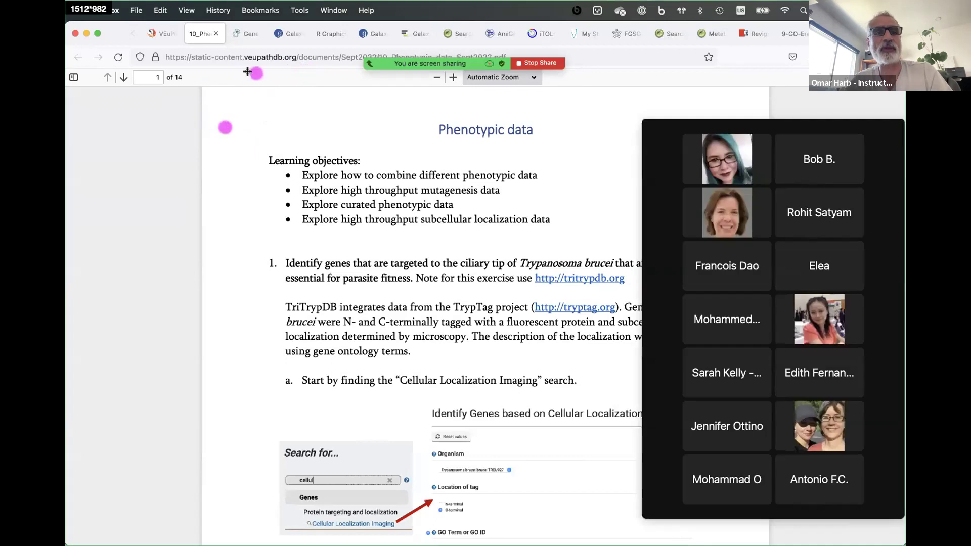
key(Escape)
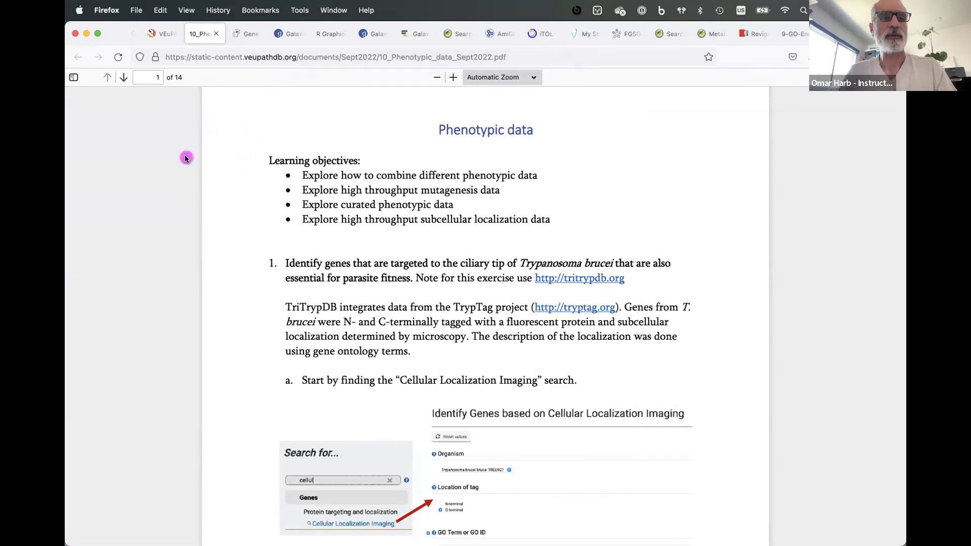
Open the TriTrypDB site at tritrypdb.org in a new browser tab
key(super+t)
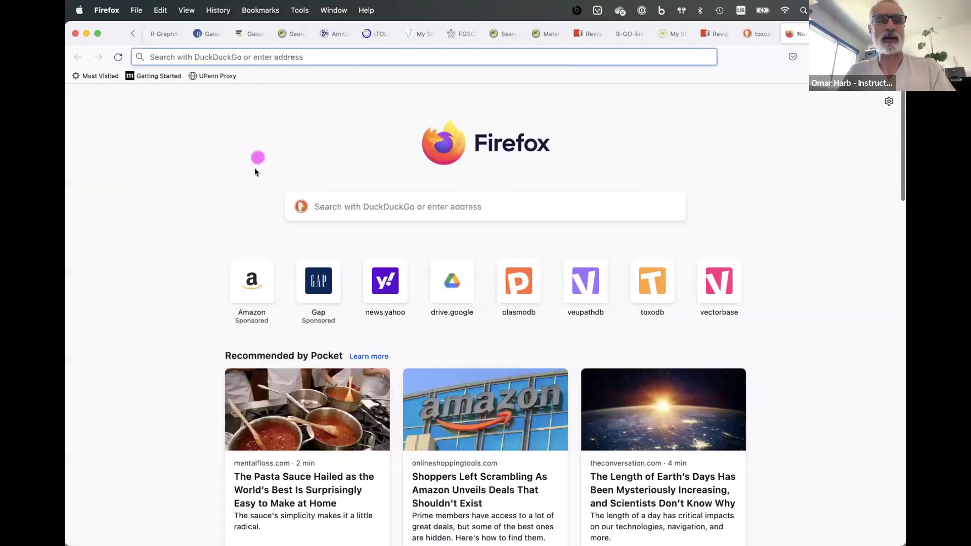
text(tritrypdb.org/)
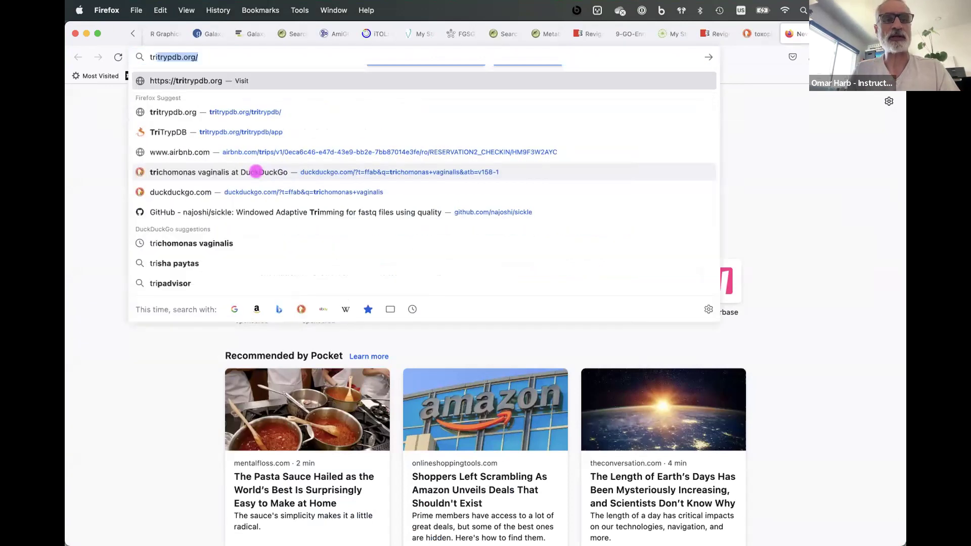
key(Return)
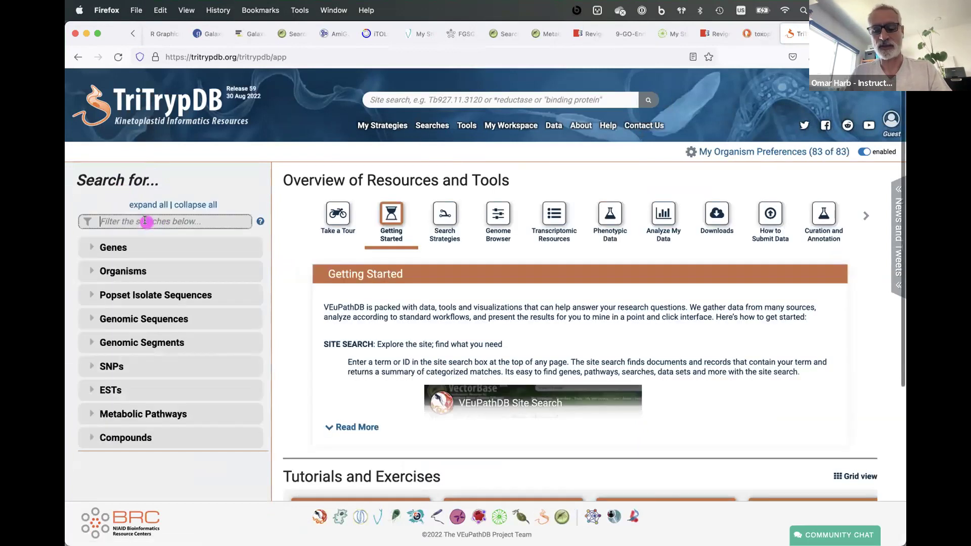
Filter the searches by "phe" and open the Phenotype Evidence quantitative search for the high-throughput RNAi target sequencing data set
text(phe)
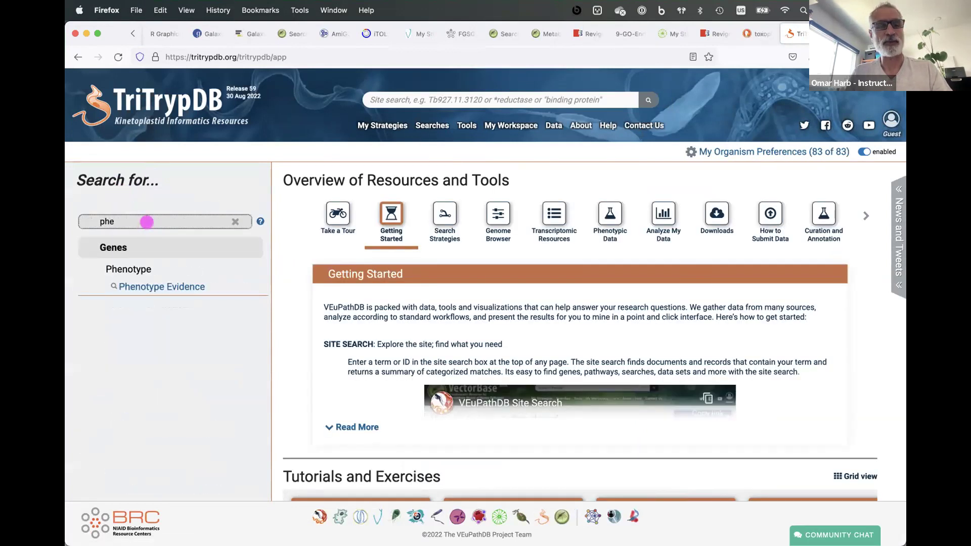
click(154, 288)
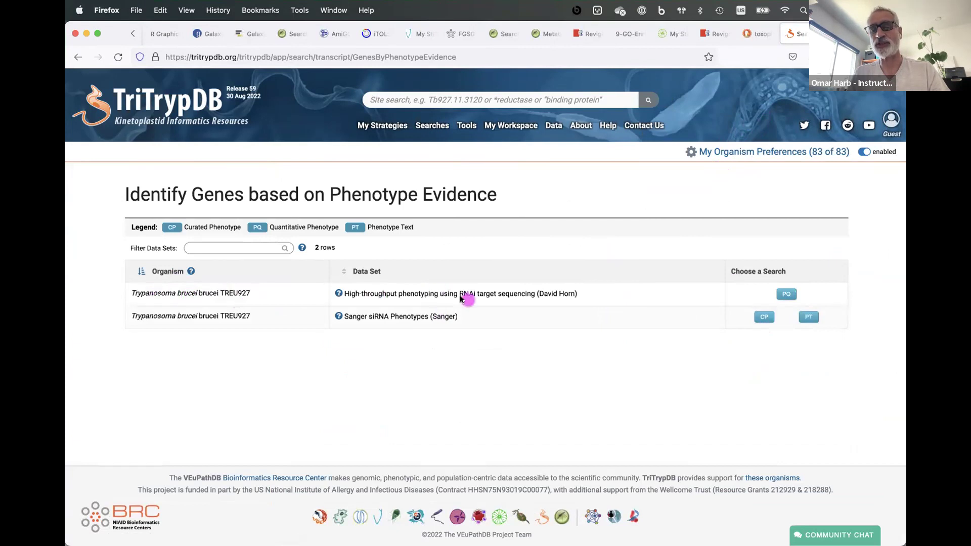
click(786, 293)
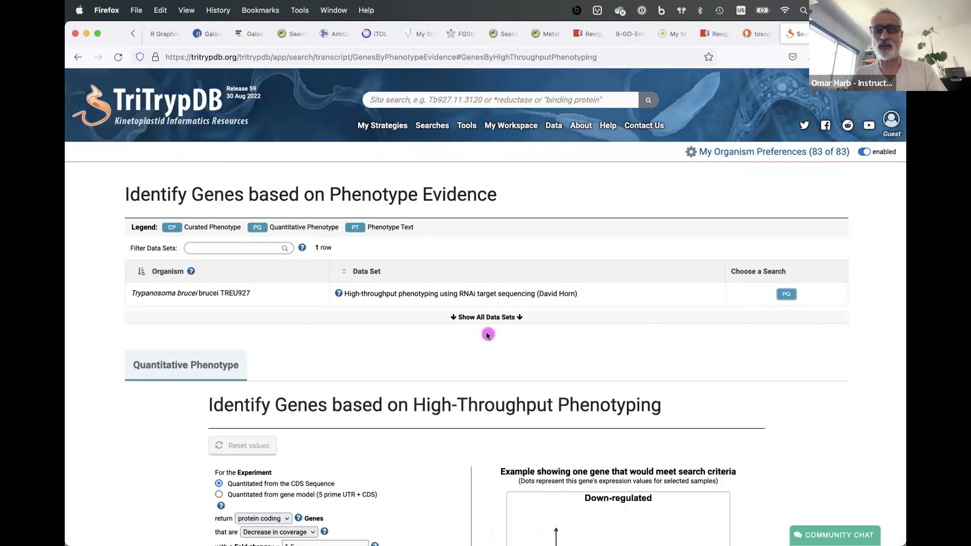
Run the High-Throughput Phenotyping search for decrease in coverage, comparing the uninduced sample with induced bloodstream forms at 6 days (20 doublings)
scroll(356, 508, down, 3)
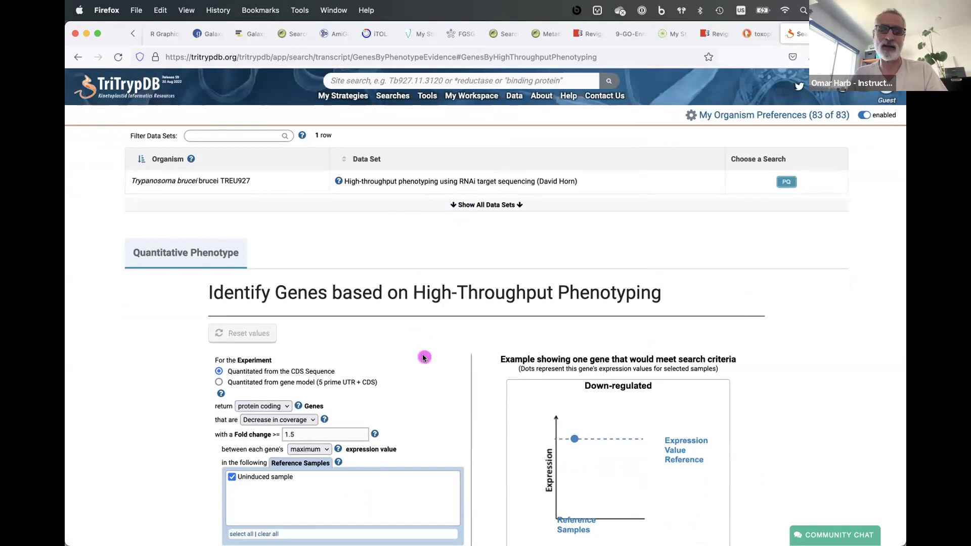
scroll(426, 405, down, 3)
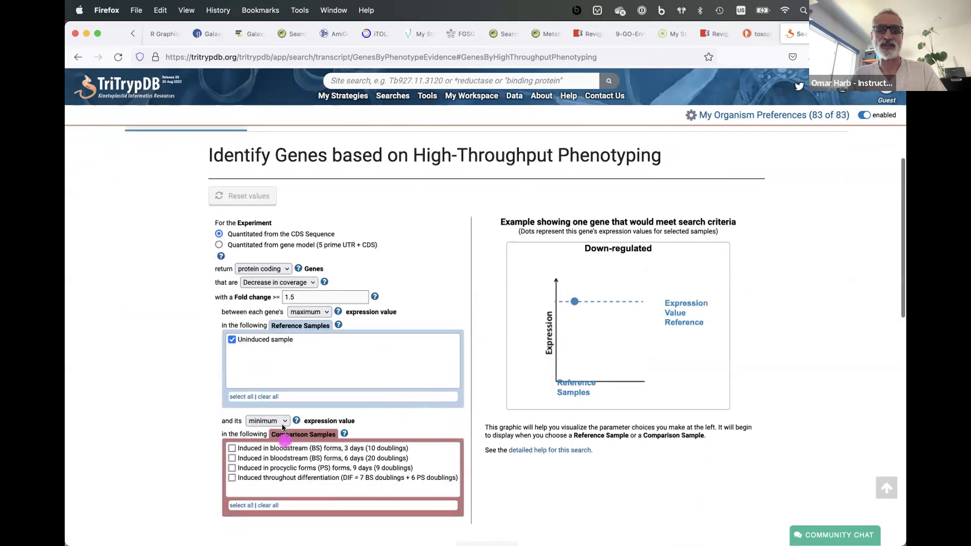
click(254, 283)
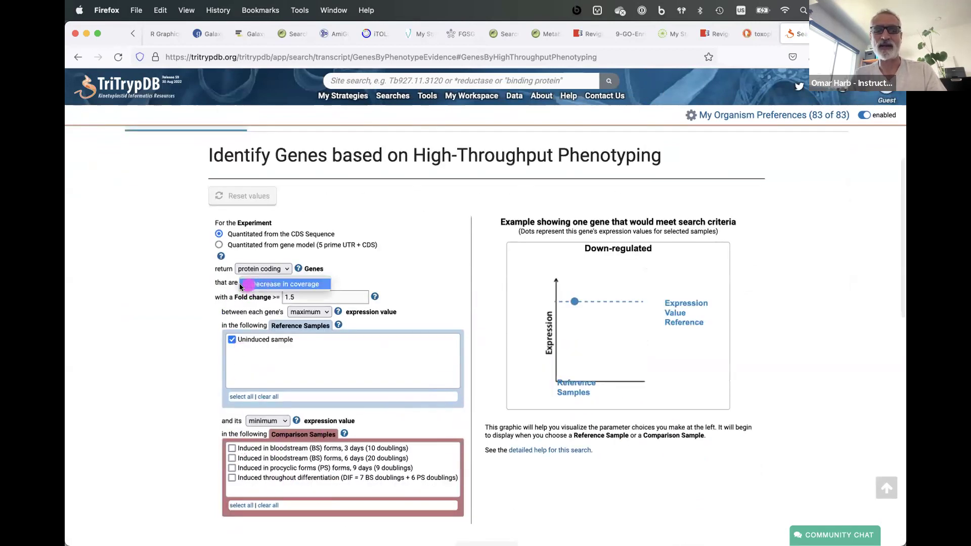
click(273, 286)
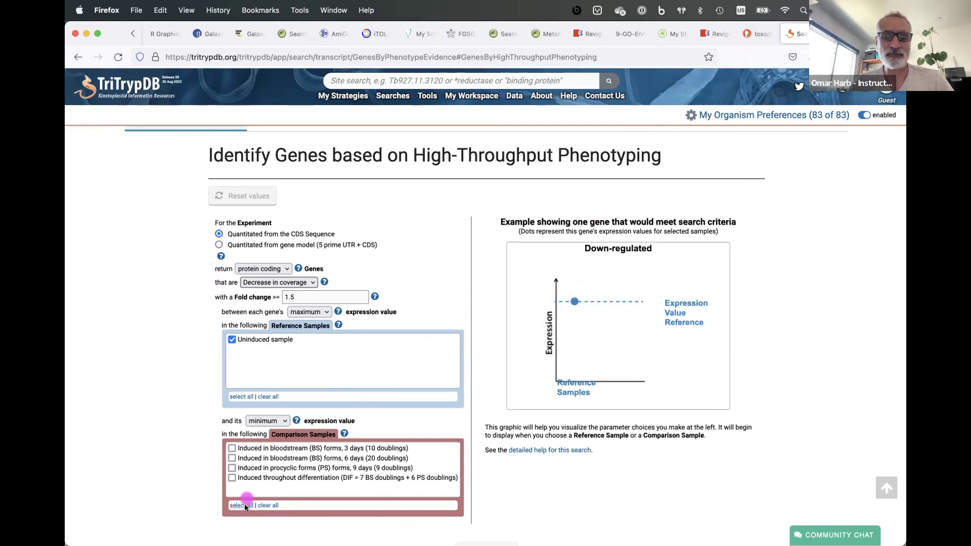
click(231, 458)
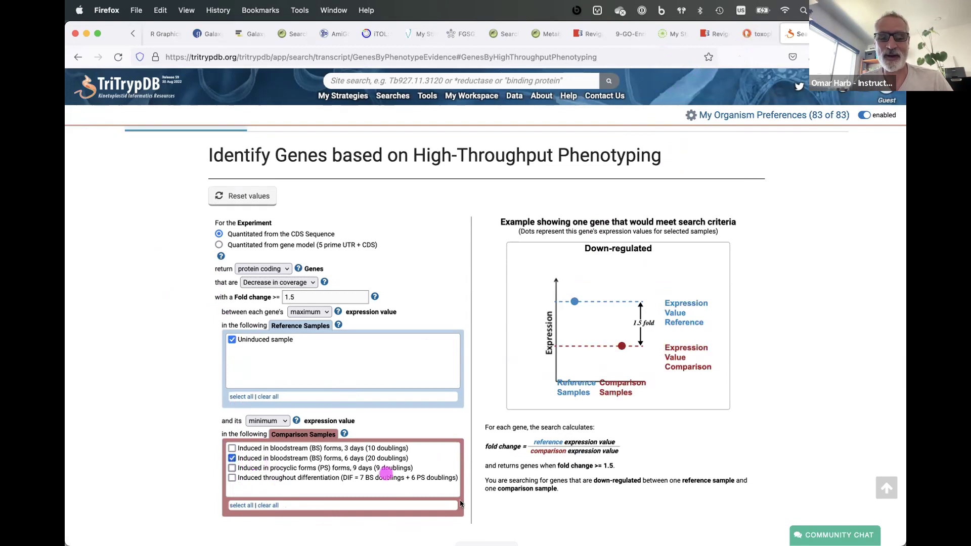
scroll(481, 515, down, 5)
click(488, 426)
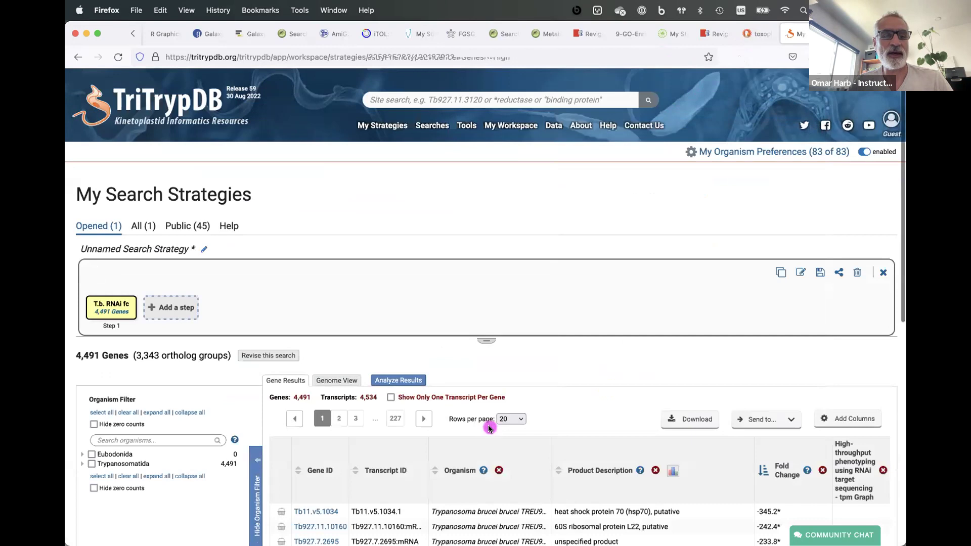
Hide the organism filter and examine the RNAi target sequencing tpm graphs of the top-ranked genes in the results
scroll(435, 510, down, 3)
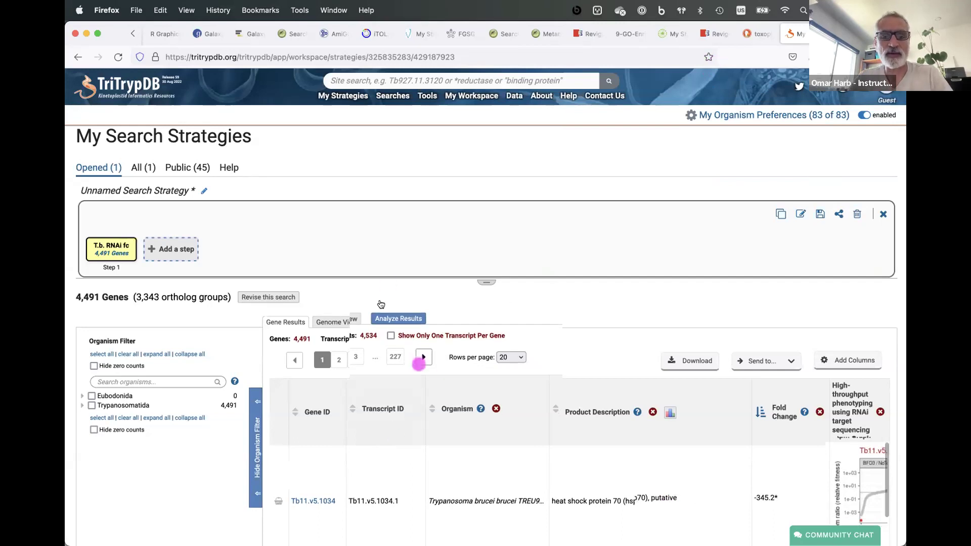
scroll(419, 363, down, 5)
click(255, 263)
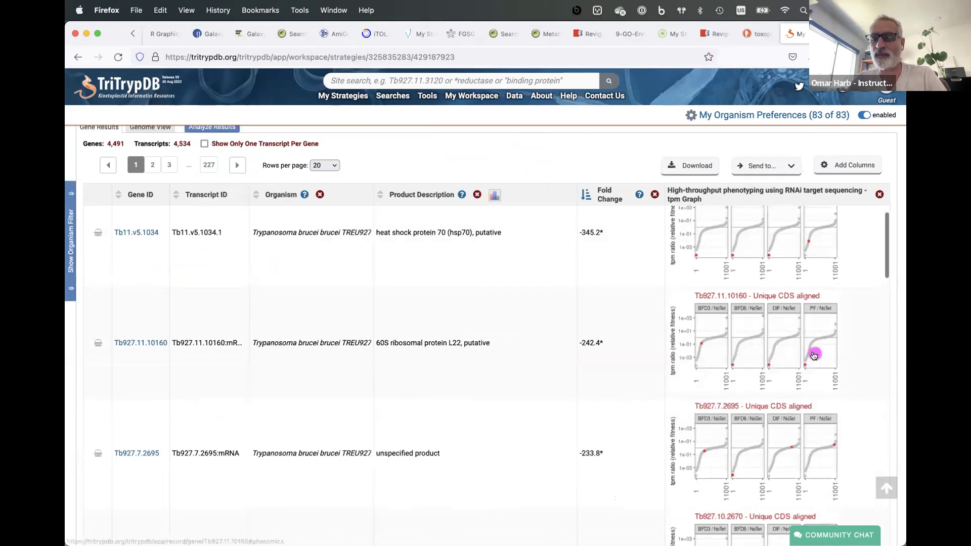
scroll(707, 367, up, 1)
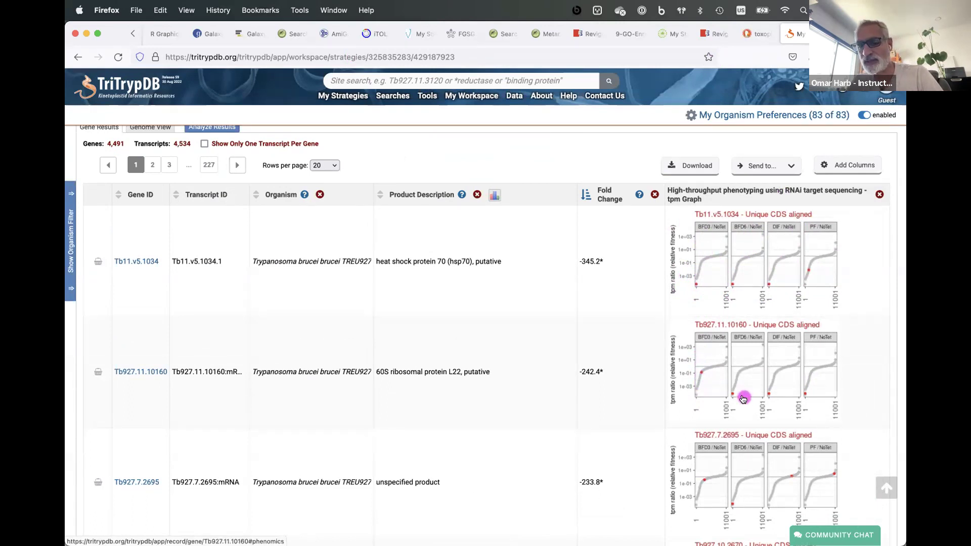
scroll(756, 499, down, 5)
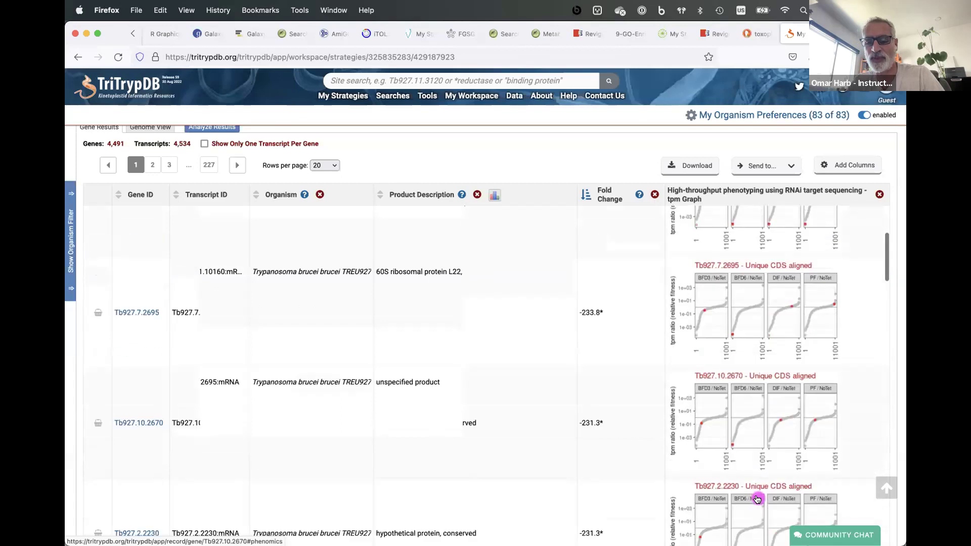
scroll(757, 499, down, 4)
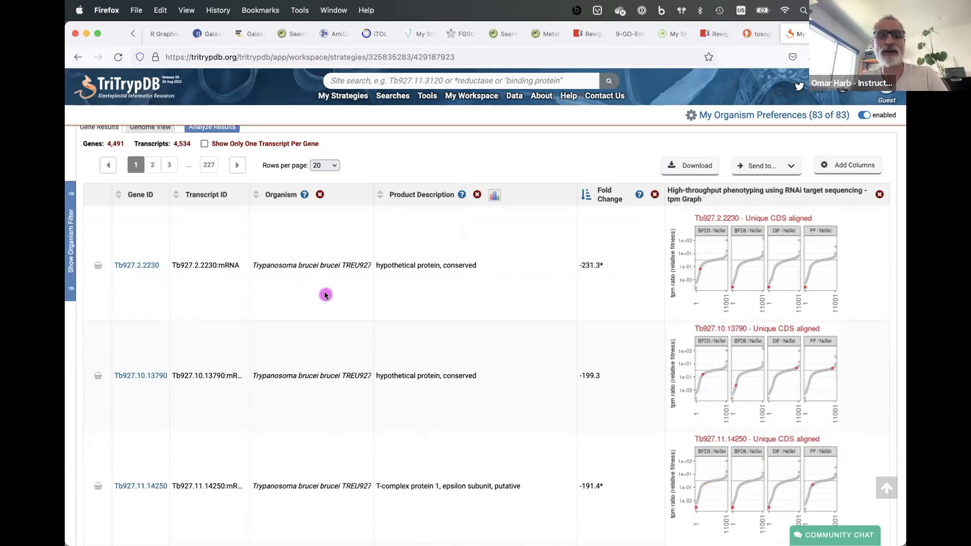
Return to the TriTrypDB home page, filter the searches by "loc" and open the Cellular Localization Imaging search
click(196, 55)
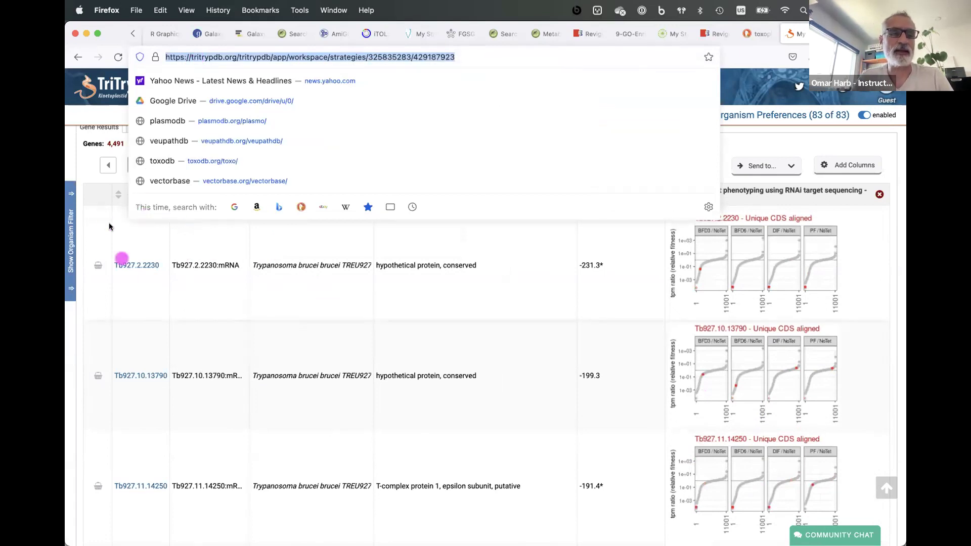
click(88, 174)
scroll(168, 202, up, 10)
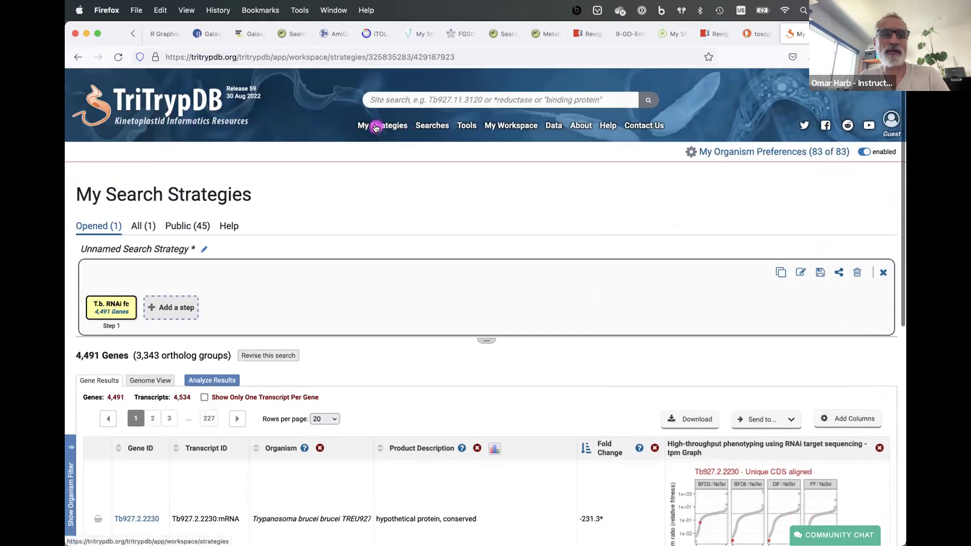
click(192, 112)
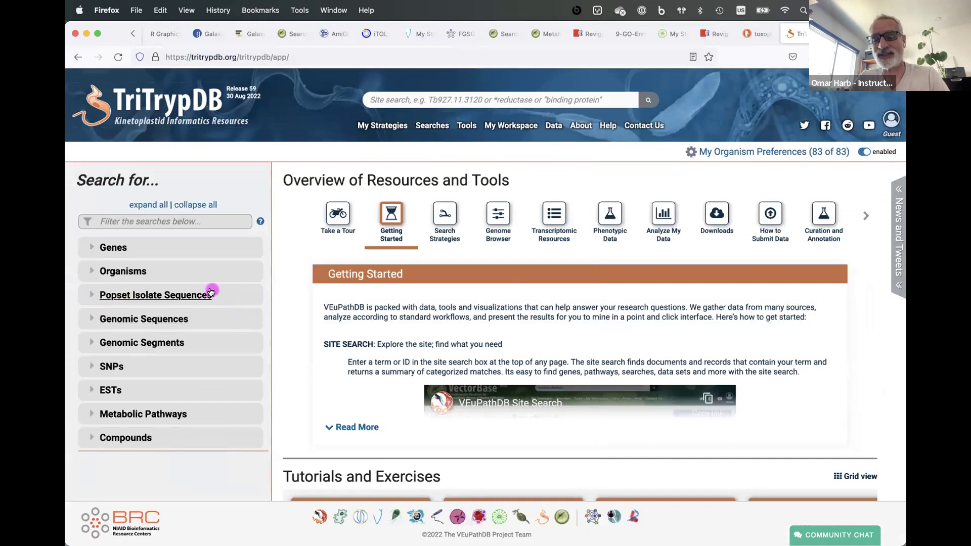
click(118, 248)
click(141, 223)
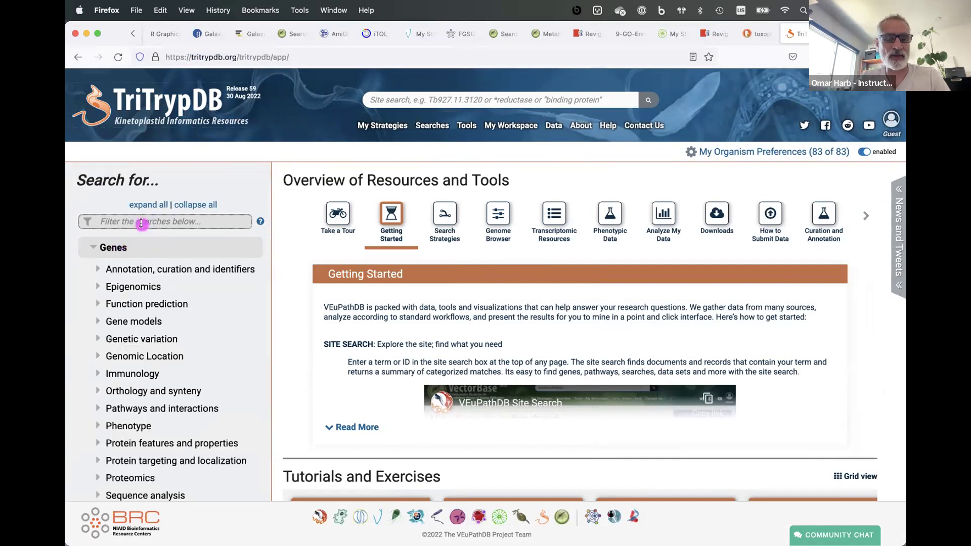
text(loca)
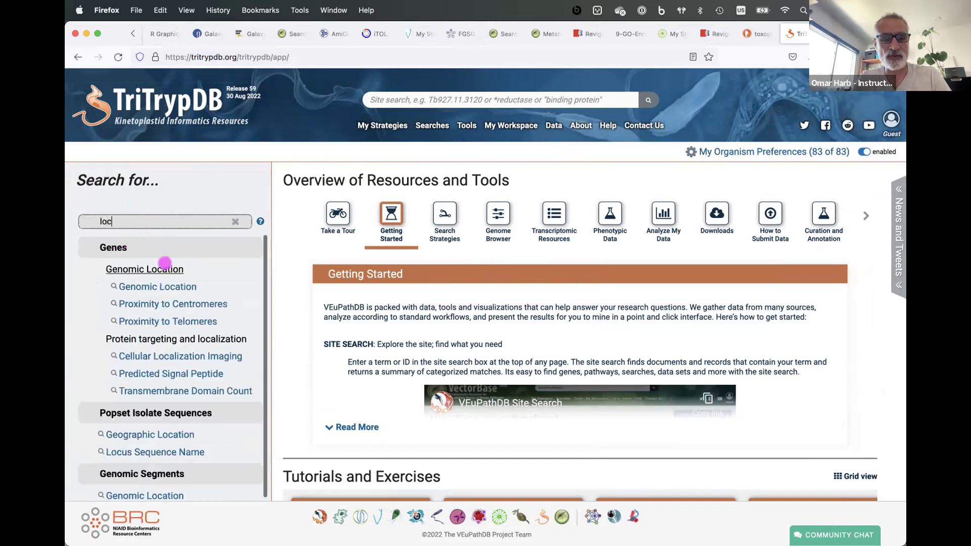
click(167, 357)
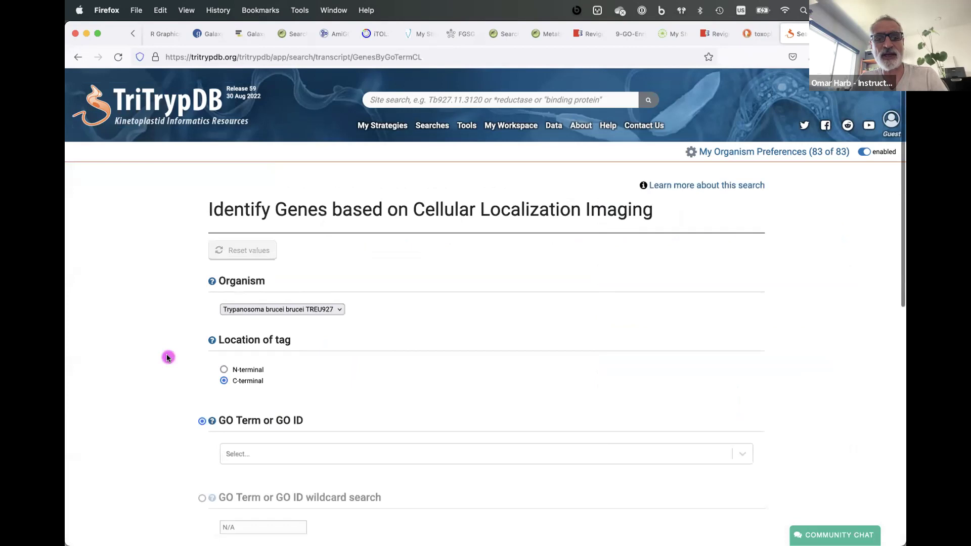
Look over the Cellular Localization Imaging parameters and open the GO Term or GO ID selection for entry
scroll(388, 370, down, 2)
scroll(390, 400, up, 2)
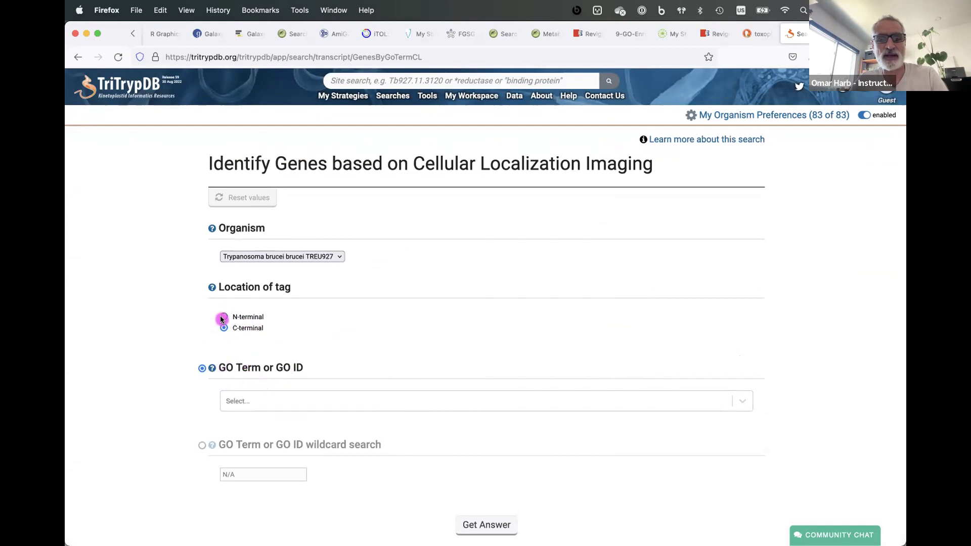
click(246, 401)
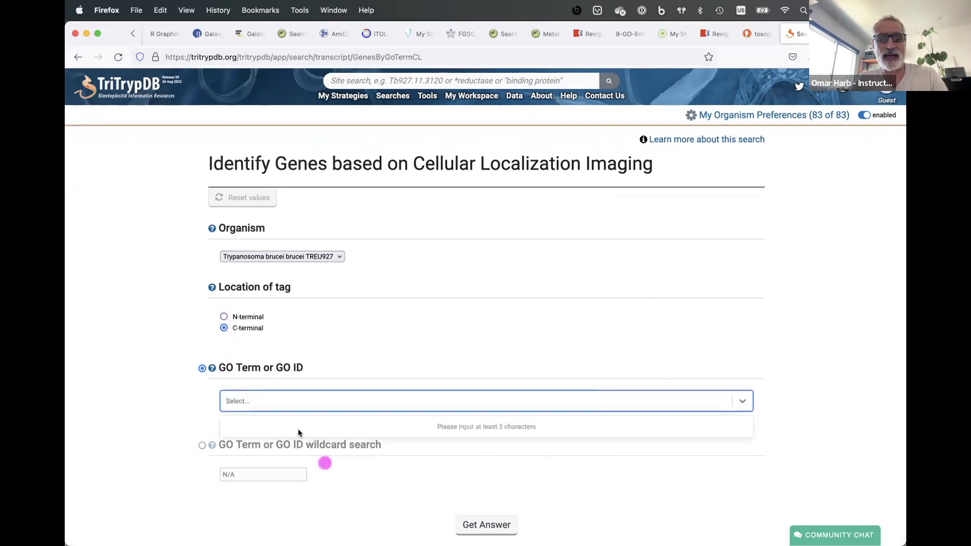
text(mem)
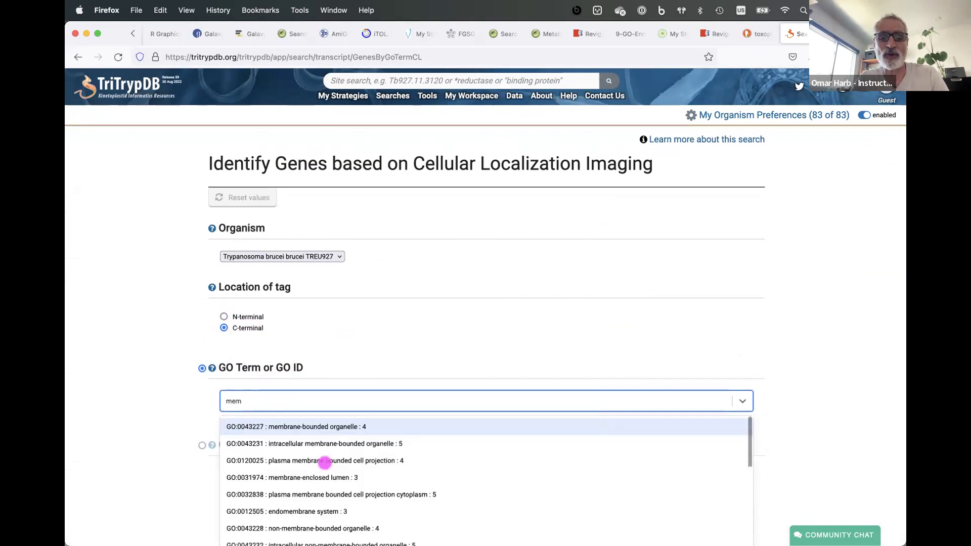
key(BackSpace)
key(BackSpace)
key(BackSpace)
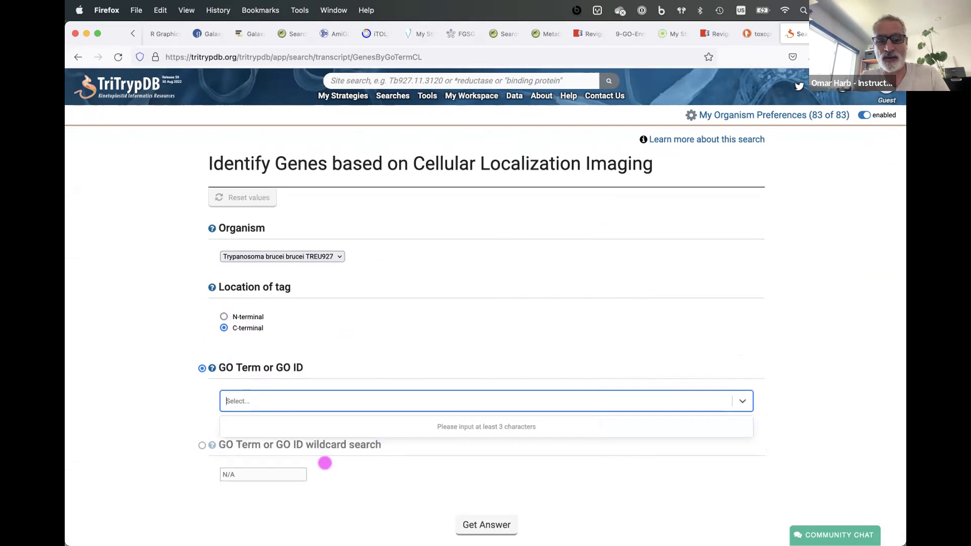
Look up "cil", choose the GO term GO:0005929 cilium and run the Cellular Localization Imaging search
text(cil)
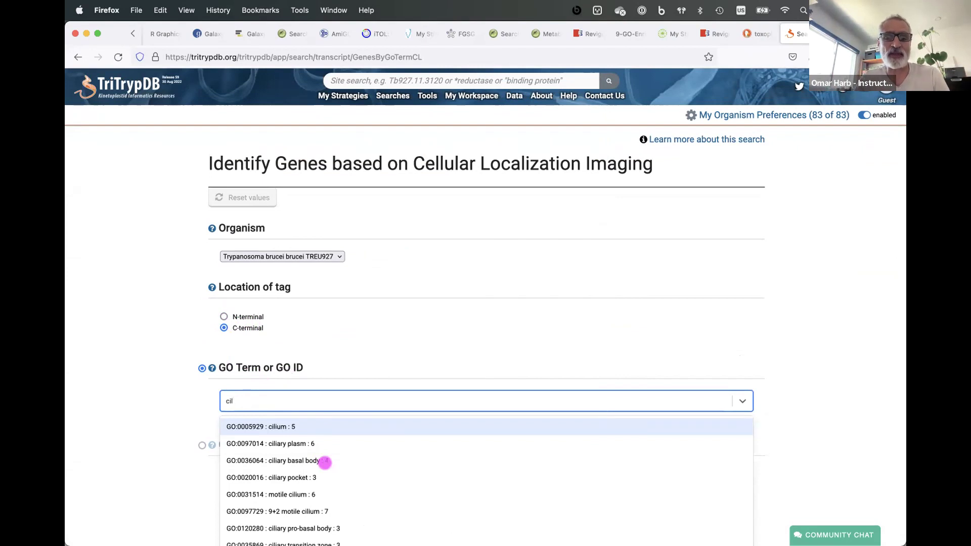
click(272, 429)
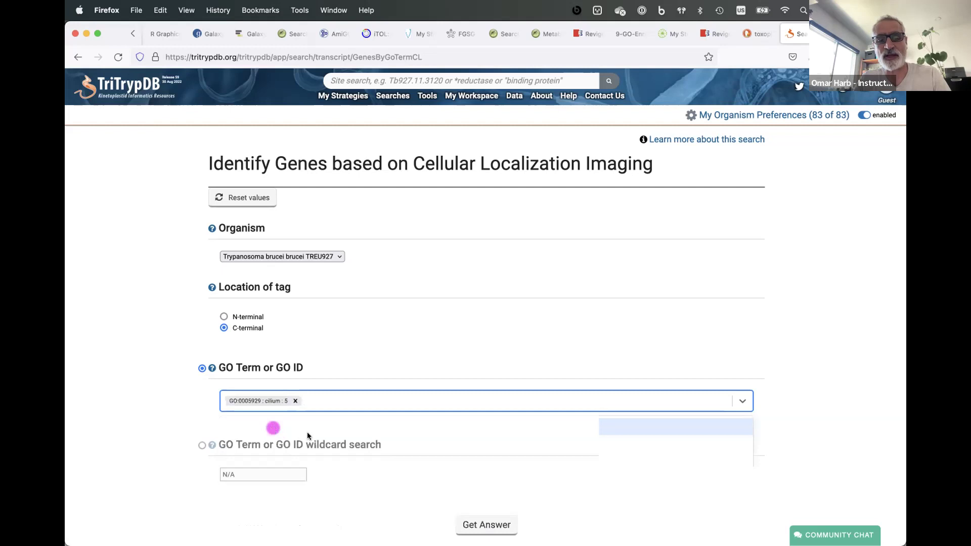
click(486, 524)
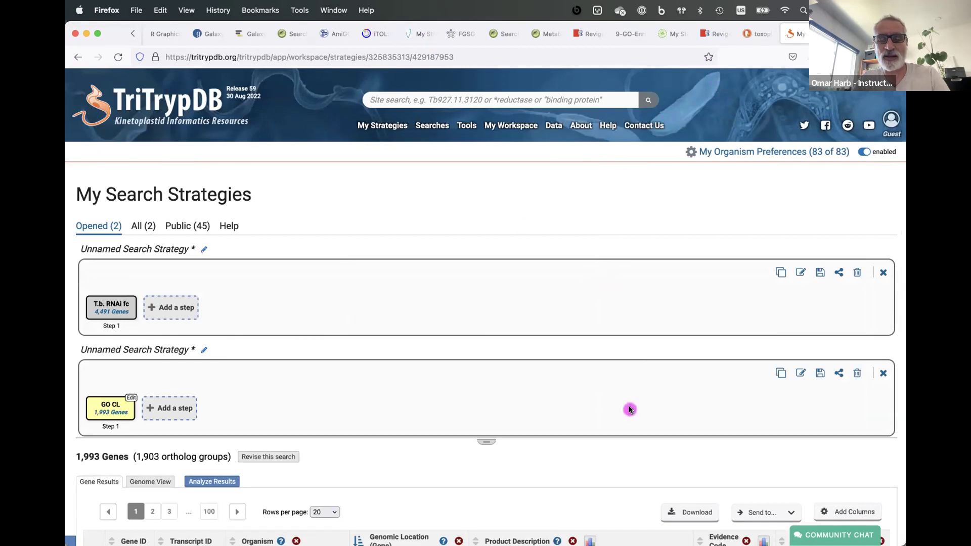
Review the cellular localization and fluorescent tag image columns, and open the localization record of gene Tb927.1.540 from its image
scroll(630, 409, down, 3)
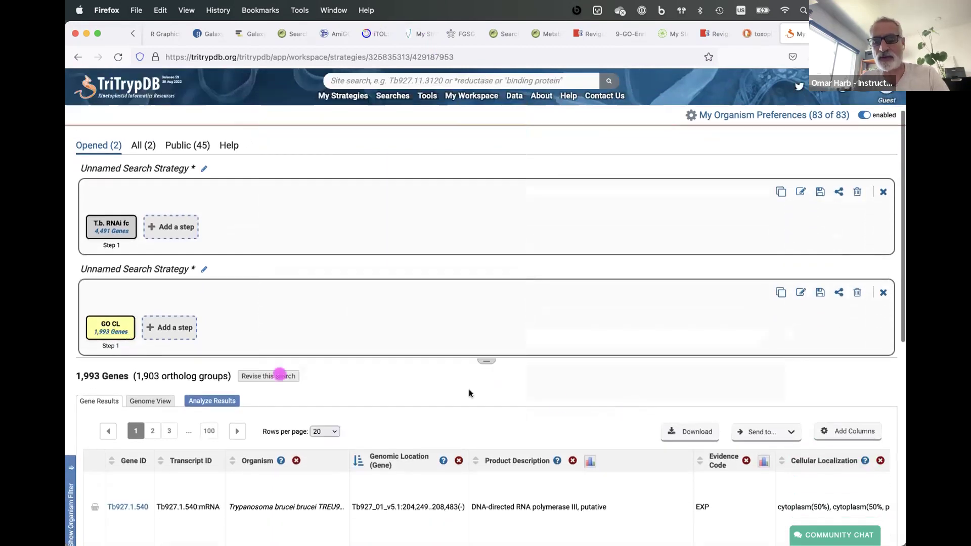
scroll(642, 439, down, 5)
scroll(642, 439, right, 5)
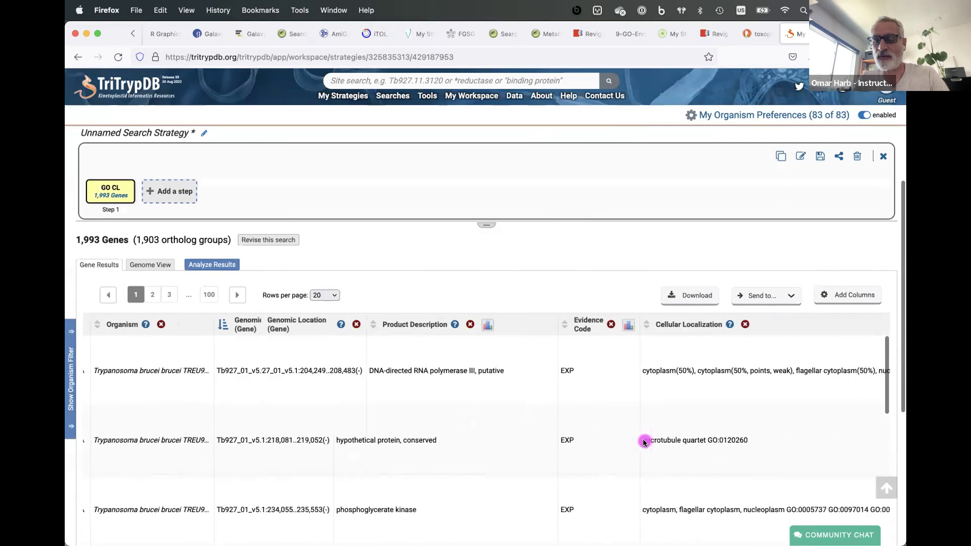
scroll(644, 441, right, 8)
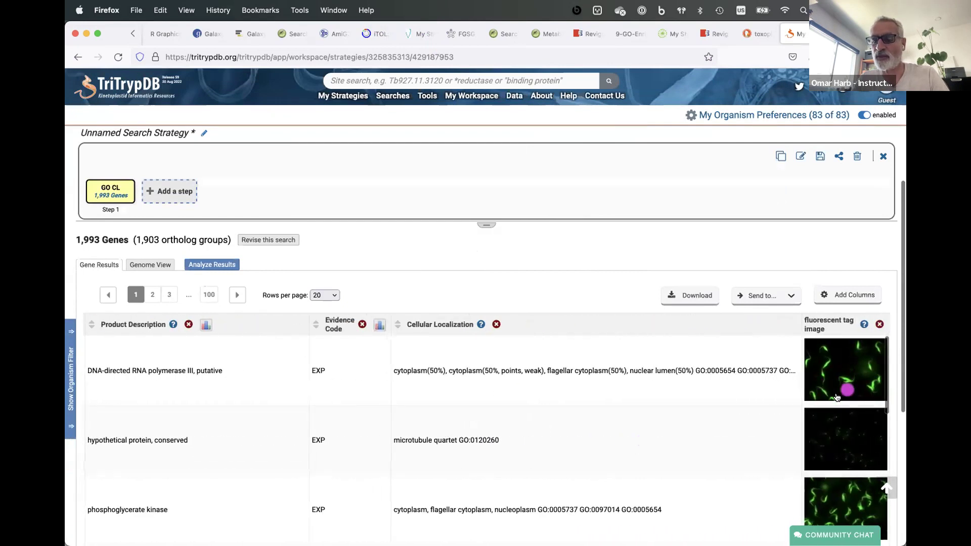
click(841, 374)
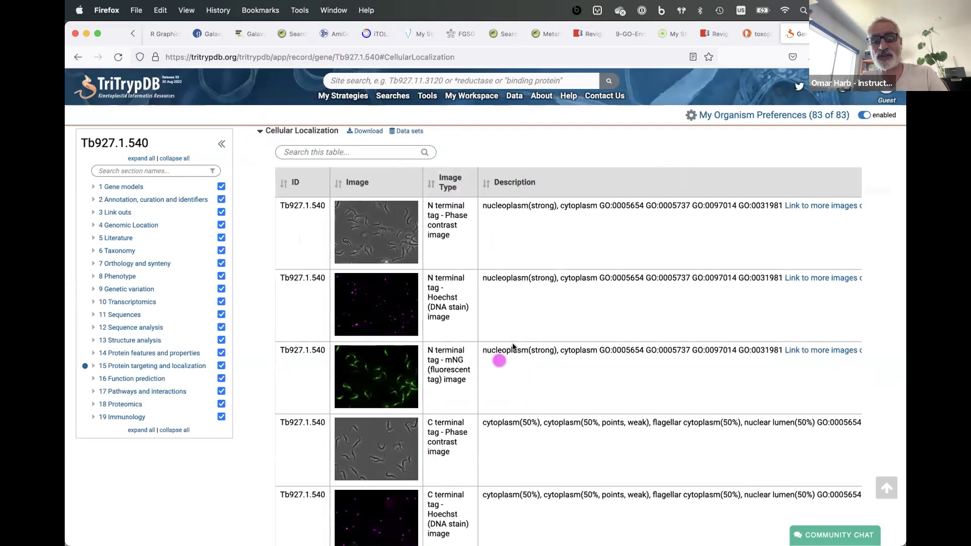
View the full-size C-terminal mNG fluorescent tag image of Tb927.1.540, and return to the gene record
scroll(432, 446, down, 3)
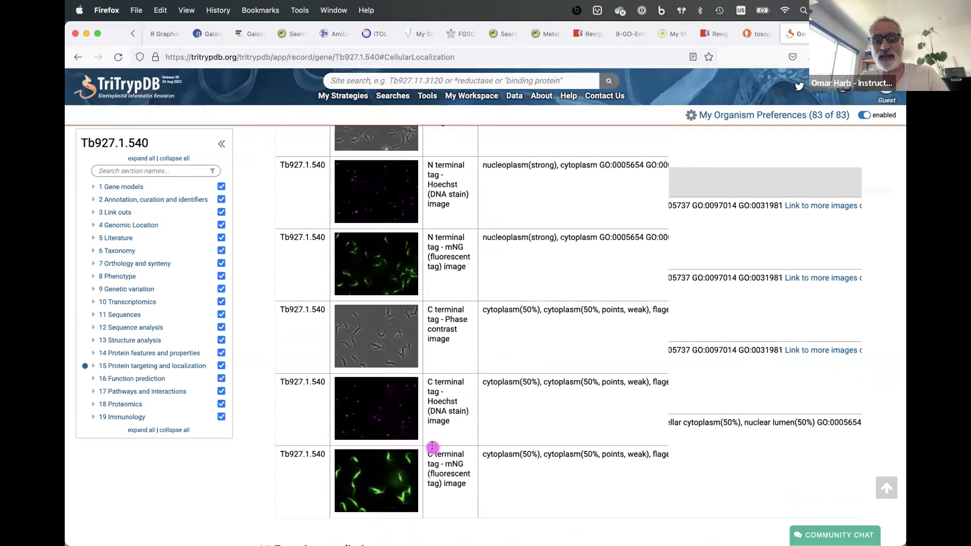
click(381, 459)
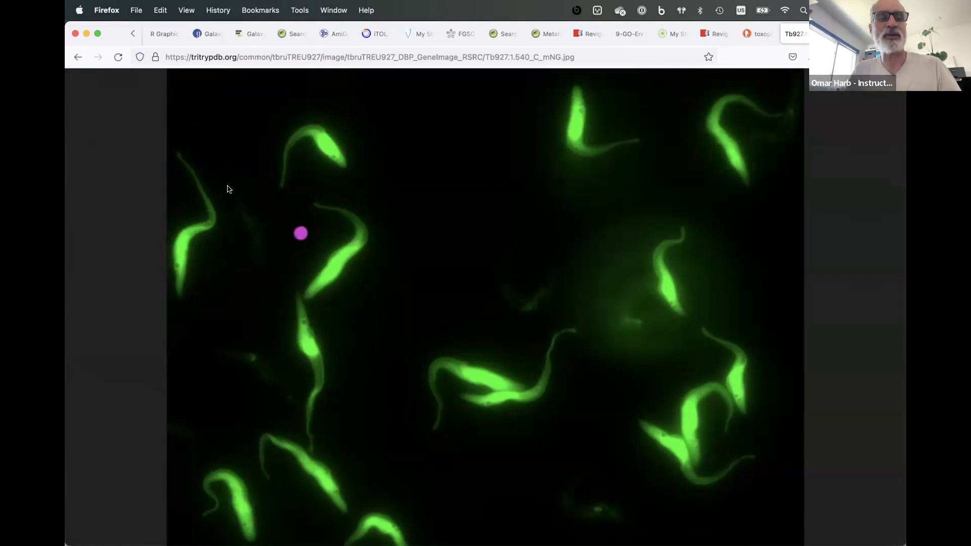
click(81, 57)
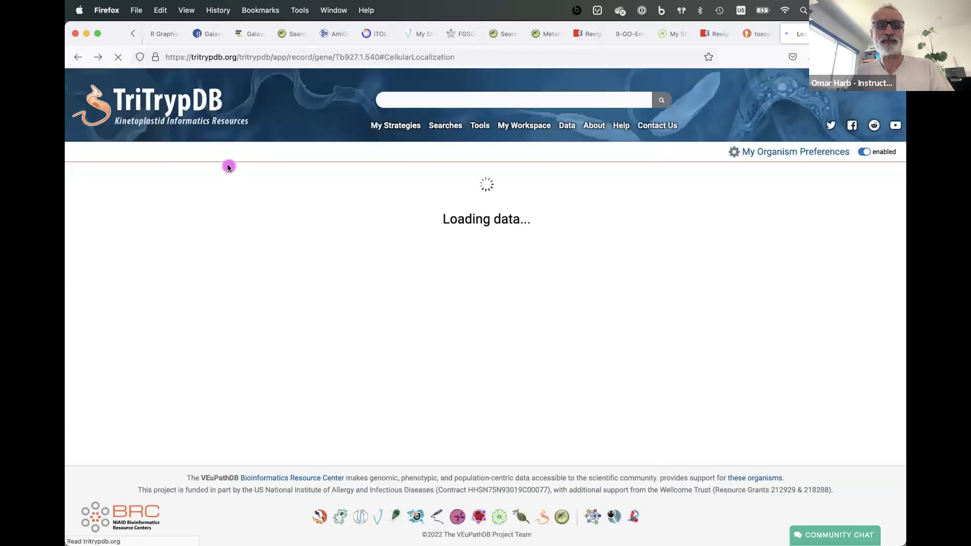
Go to the ToxoDB site at toxodb.org
click(220, 59)
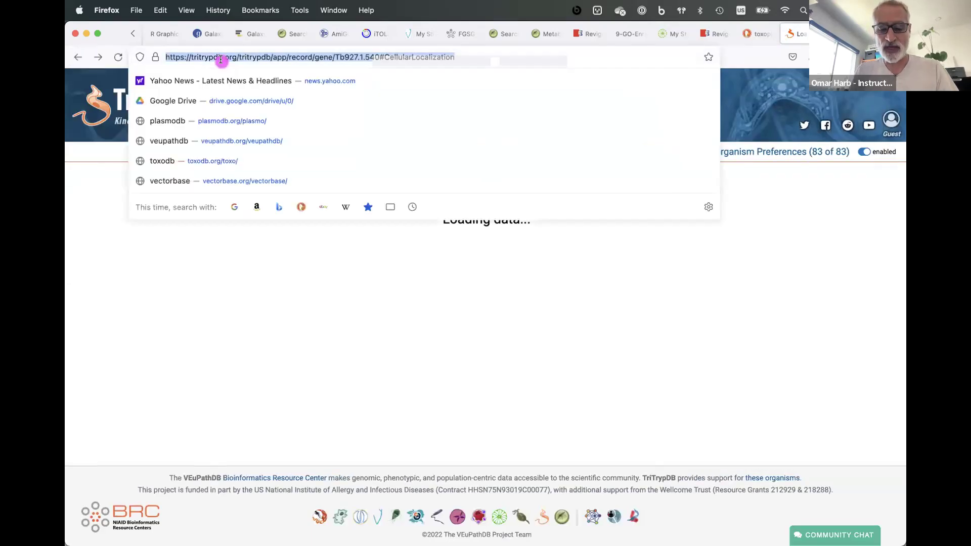
text(Toxodb.org/)
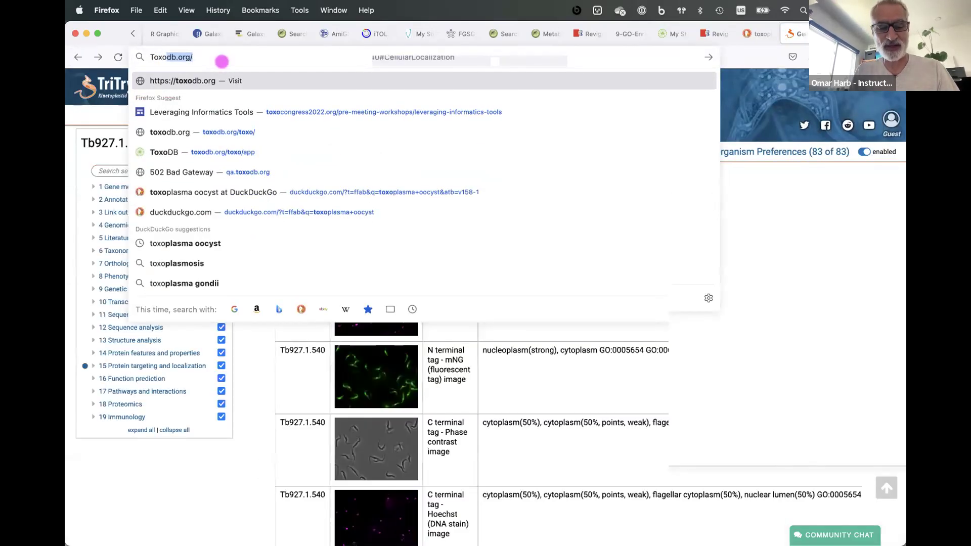
key(Return)
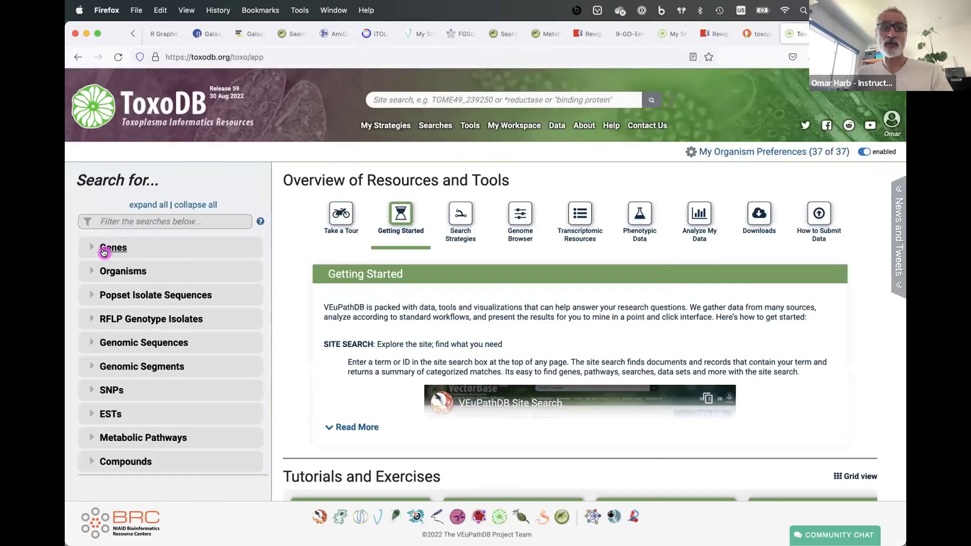
Filter the available searches by "cr" and open the CRISPR Phenotype gene search
click(117, 223)
text(cr)
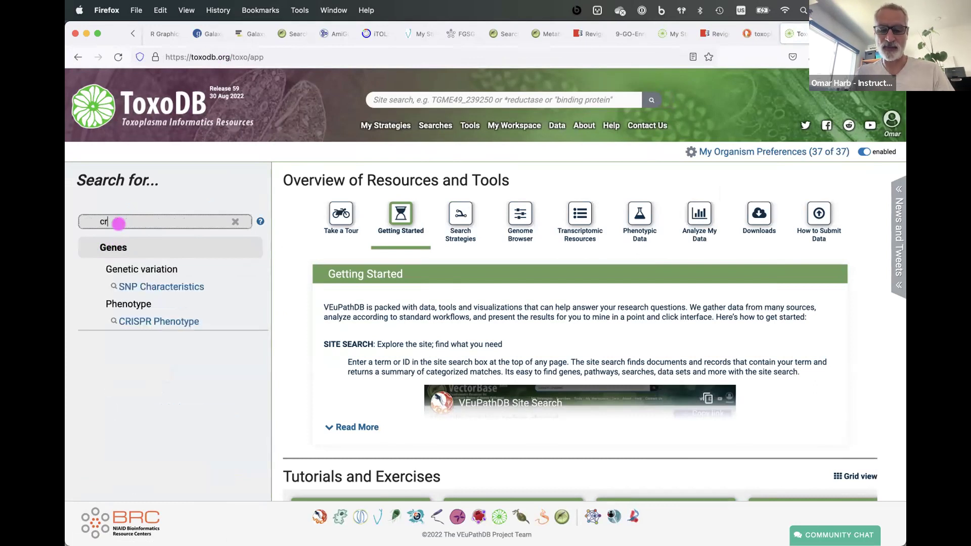
click(147, 322)
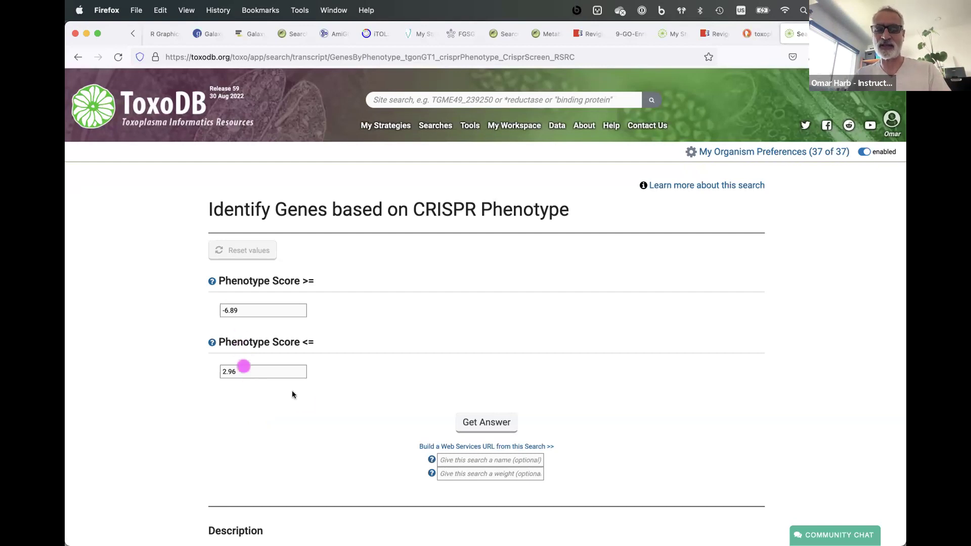
Consult the ranked phenotype score graph, set the maximum phenotype score to -6 and run the CRISPR Phenotype search
scroll(335, 449, down, 10)
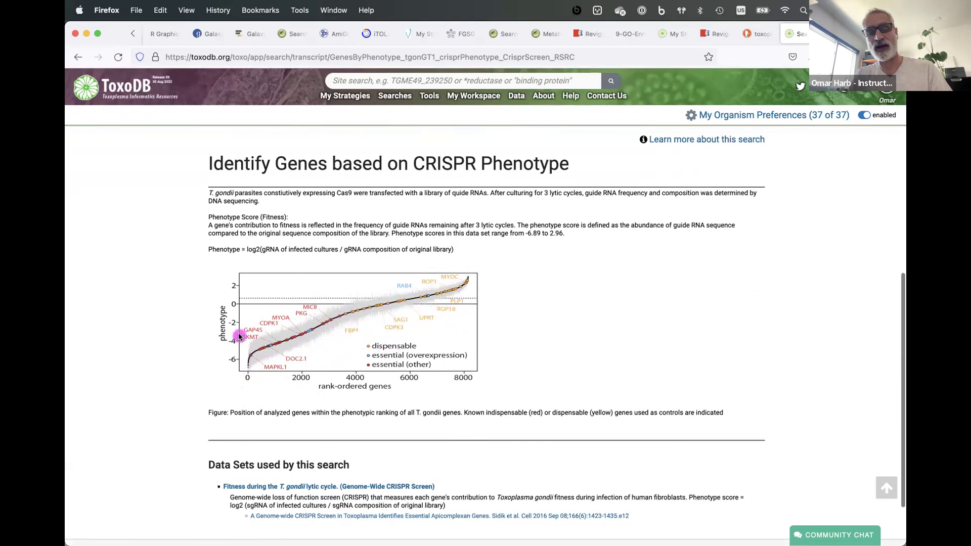
scroll(273, 362, up, 10)
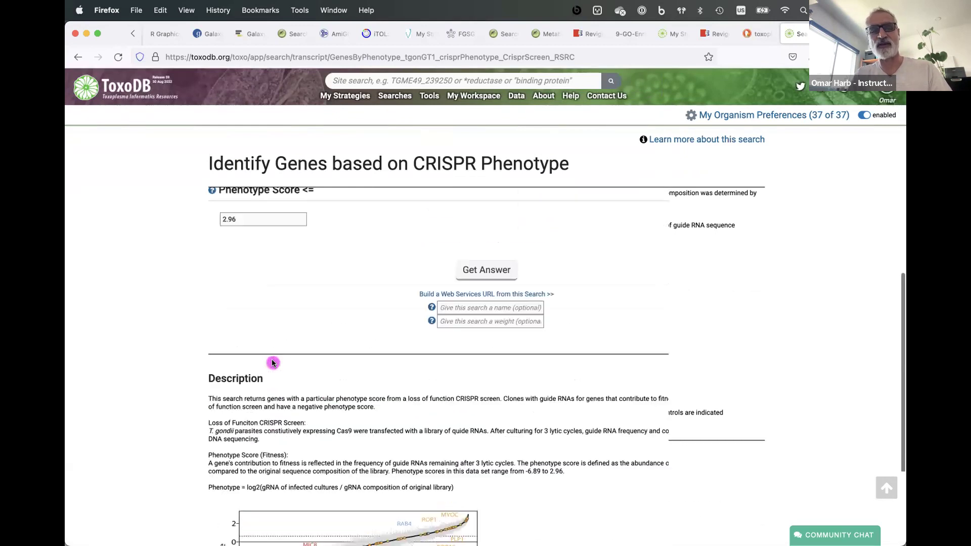
drag(249, 367, 208, 366)
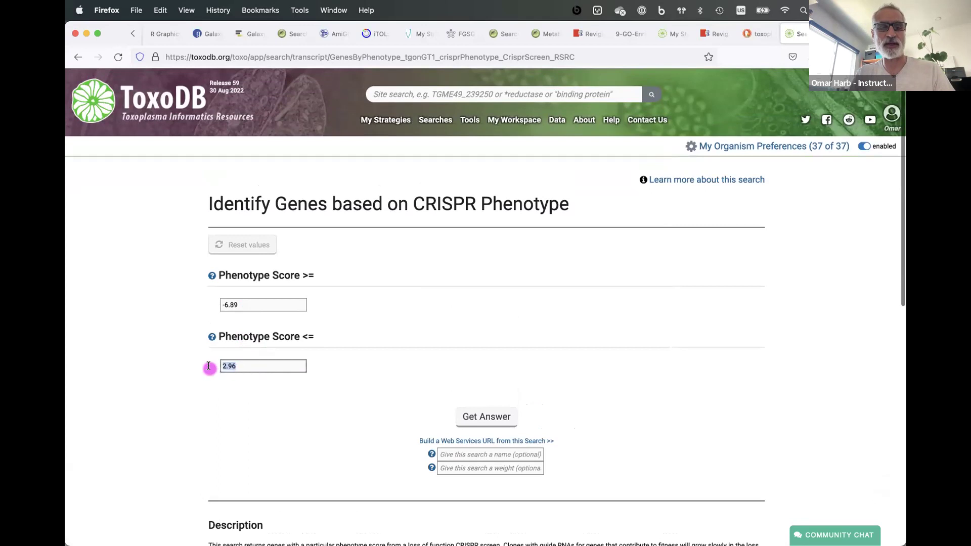
text(-6)
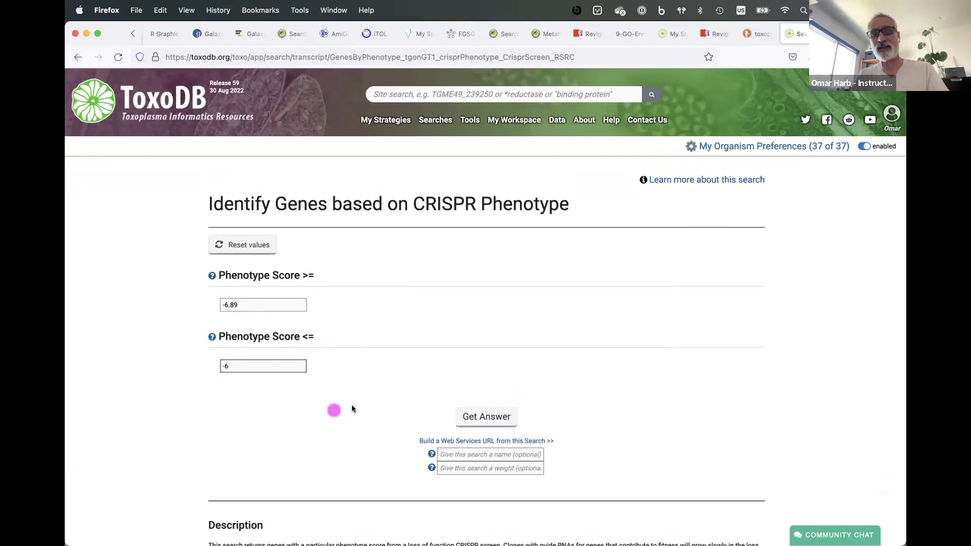
click(474, 417)
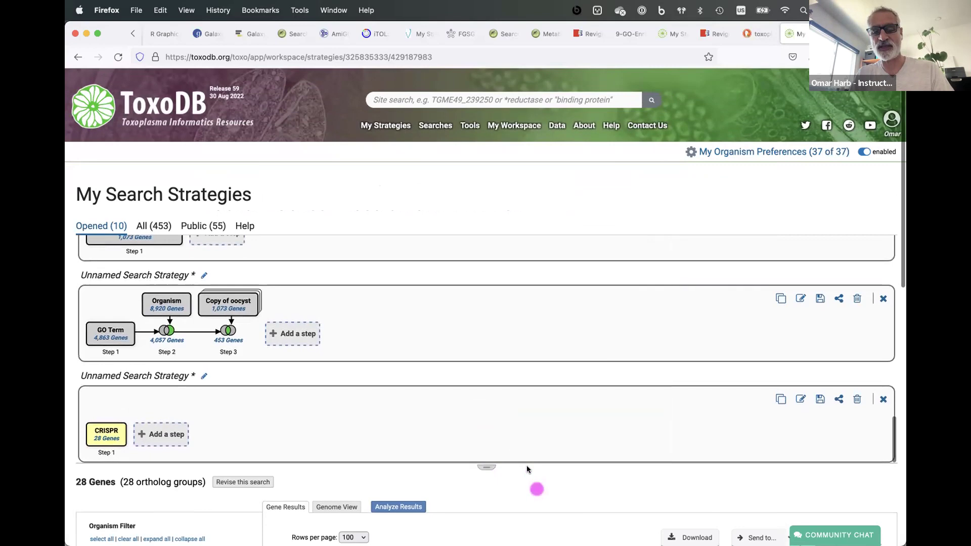
Review the phenotype score columns of the CRISPR results and open the record page of gene TGGT1_310290
scroll(534, 485, down, 3)
scroll(535, 487, down, 3)
scroll(535, 488, right, 10)
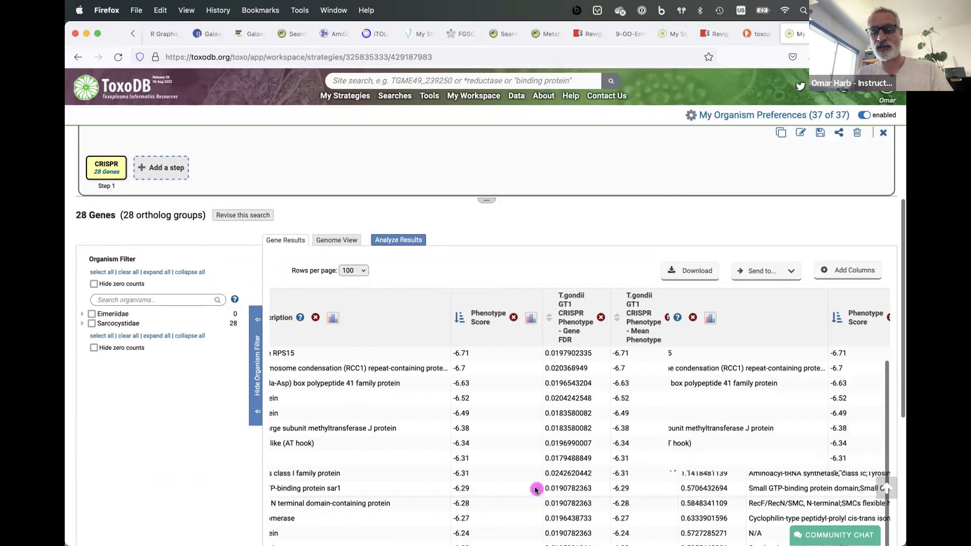
scroll(535, 488, left, 10)
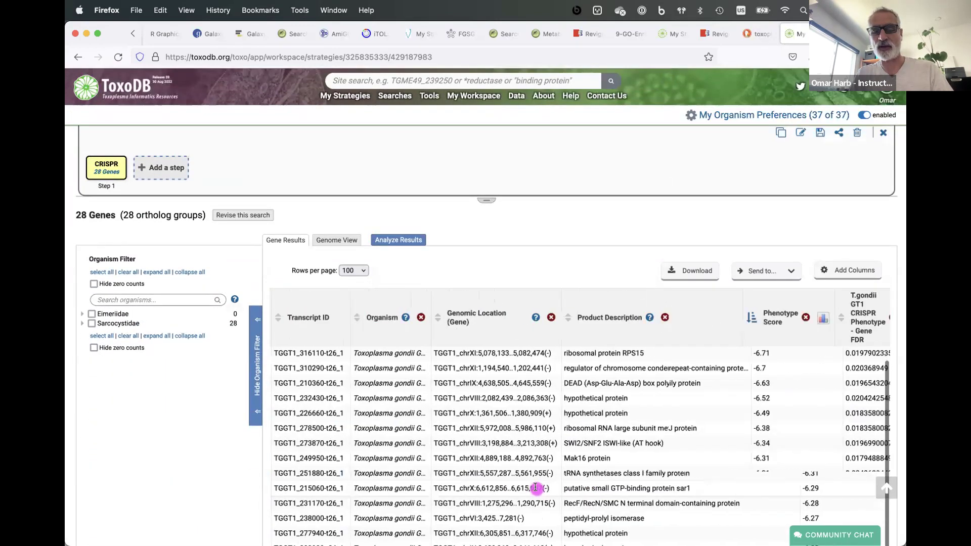
scroll(535, 490, left, 10)
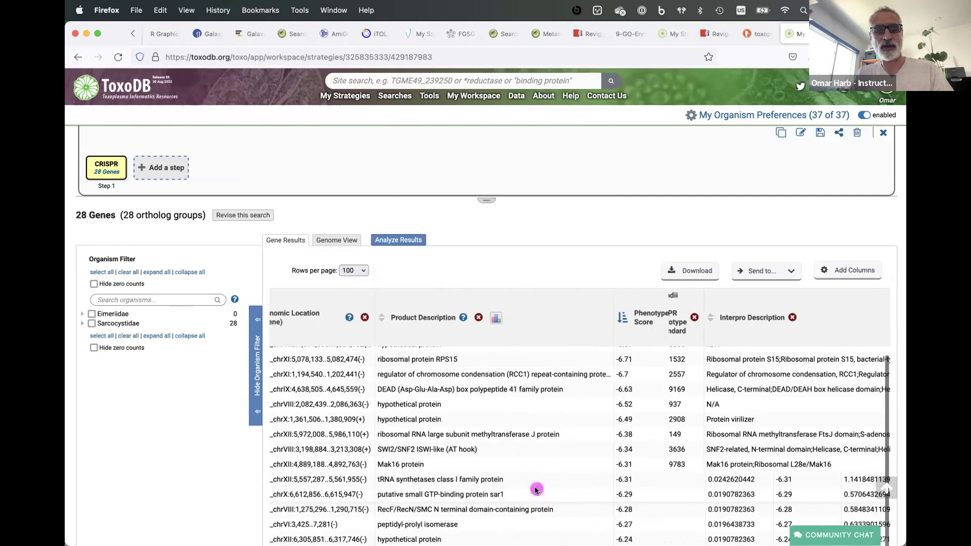
click(322, 374)
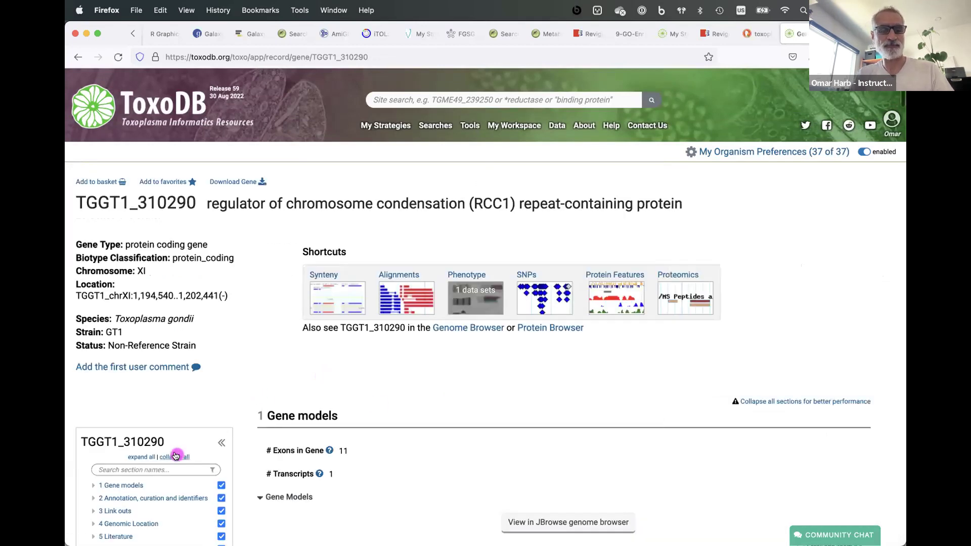
Look up "phe" among the gene record's sections and view the CRISPR Phenotype Graphs of TGGT1_310290
scroll(167, 445, down, 2)
click(160, 428)
text(phe)
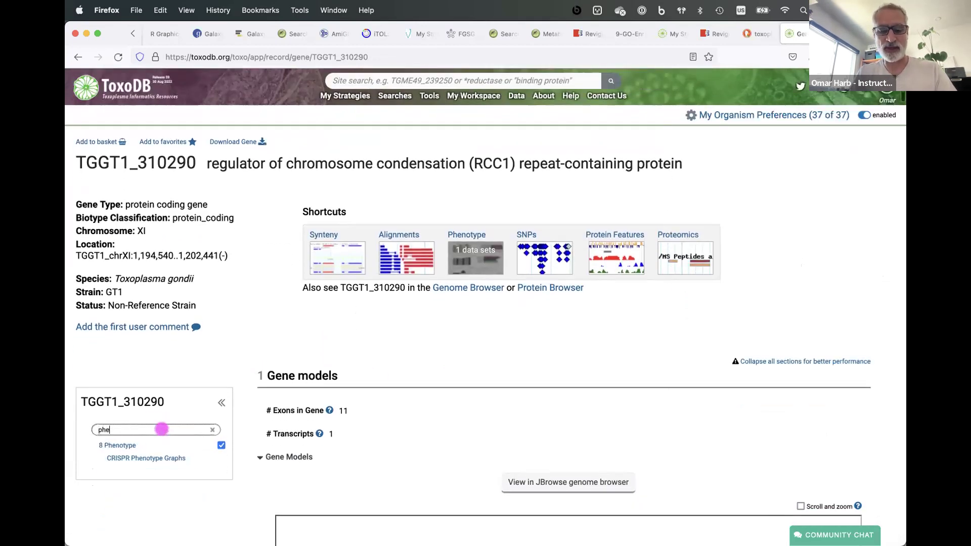
click(152, 457)
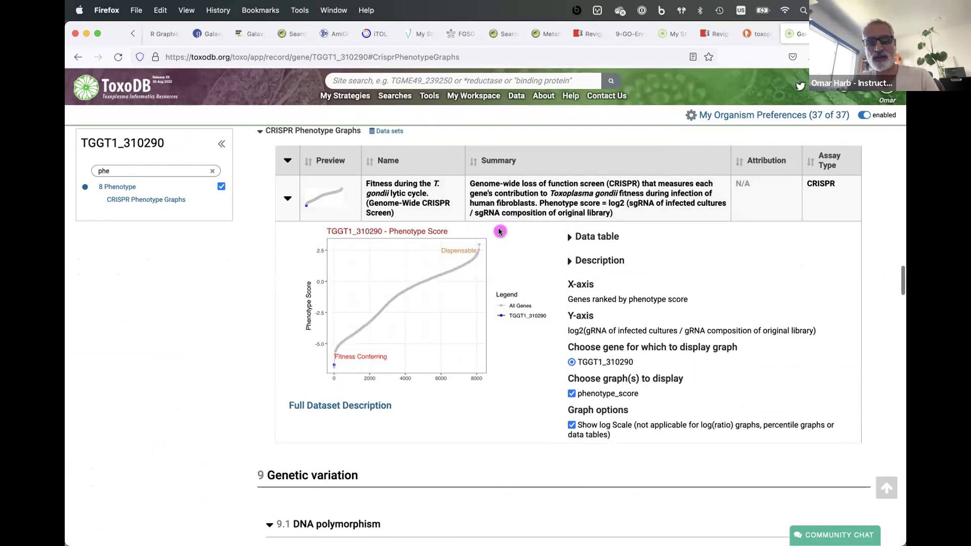
Return to the ToxoDB home page, filter the searches by "cell" and open the Localization by LOPIT Mass Spec search
click(127, 87)
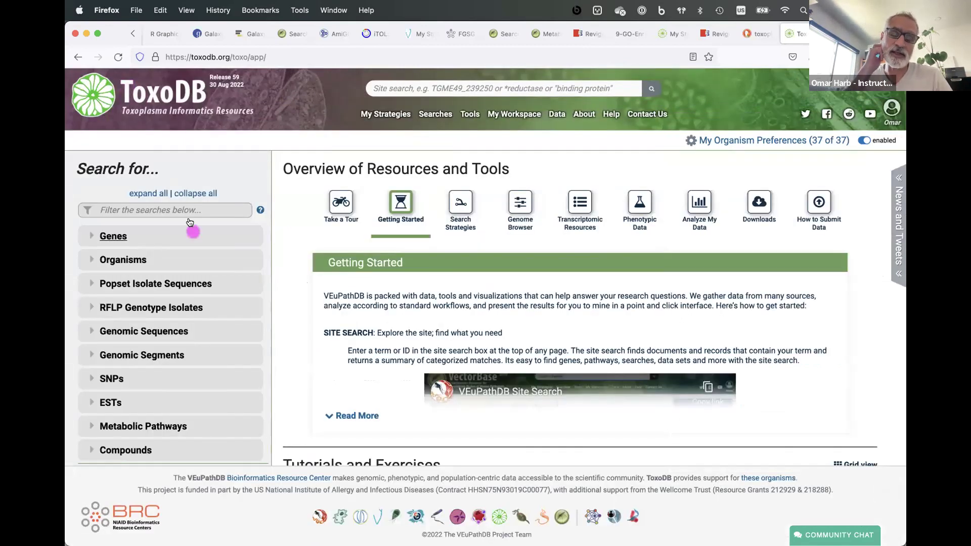
click(141, 209)
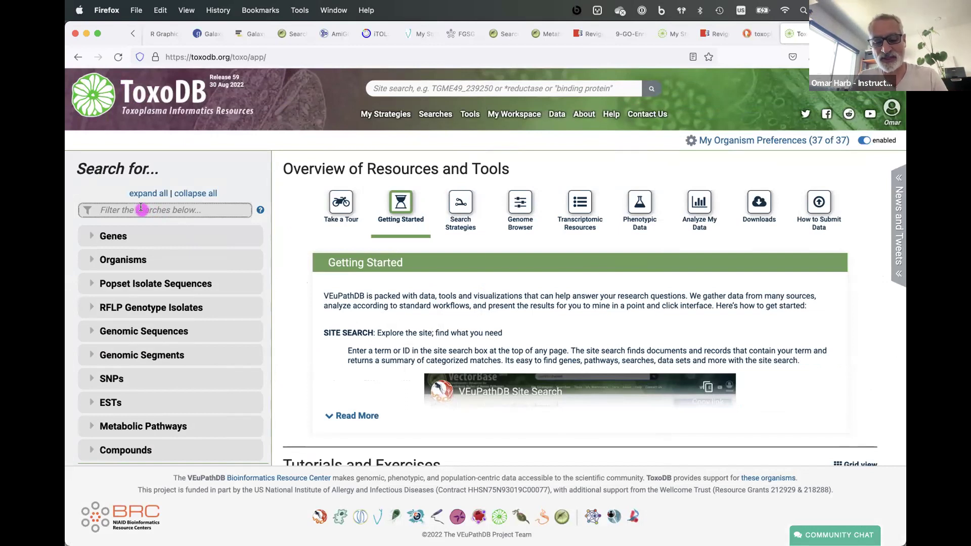
text(cell)
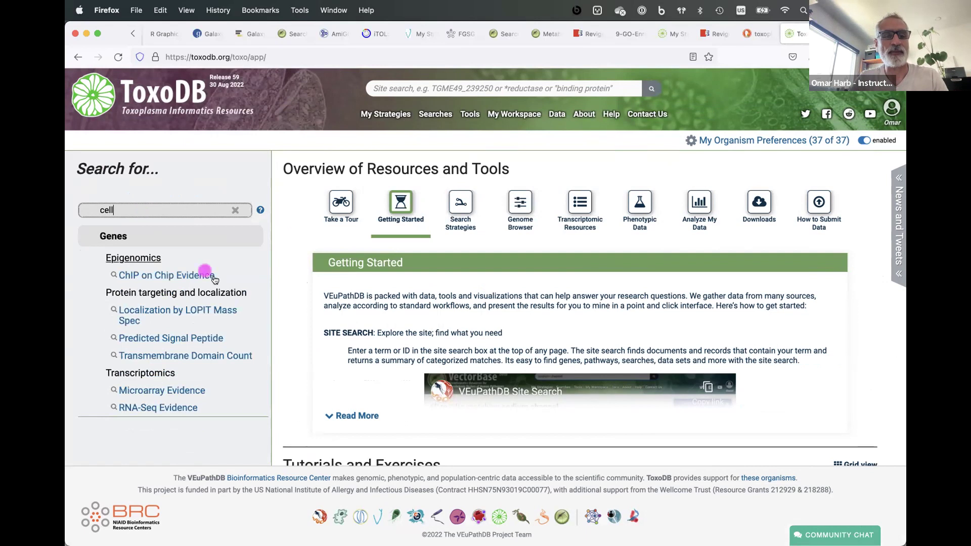
mouse_move(159, 312)
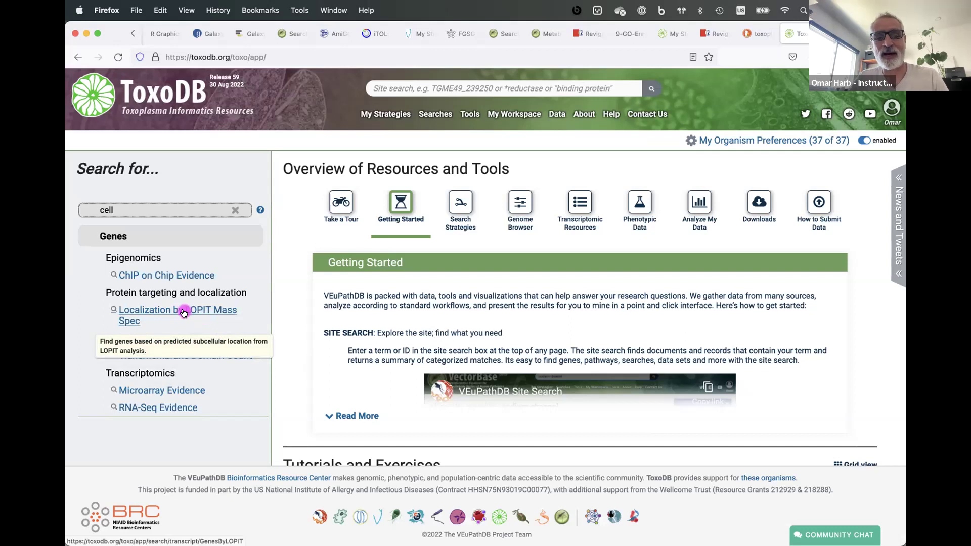
click(184, 311)
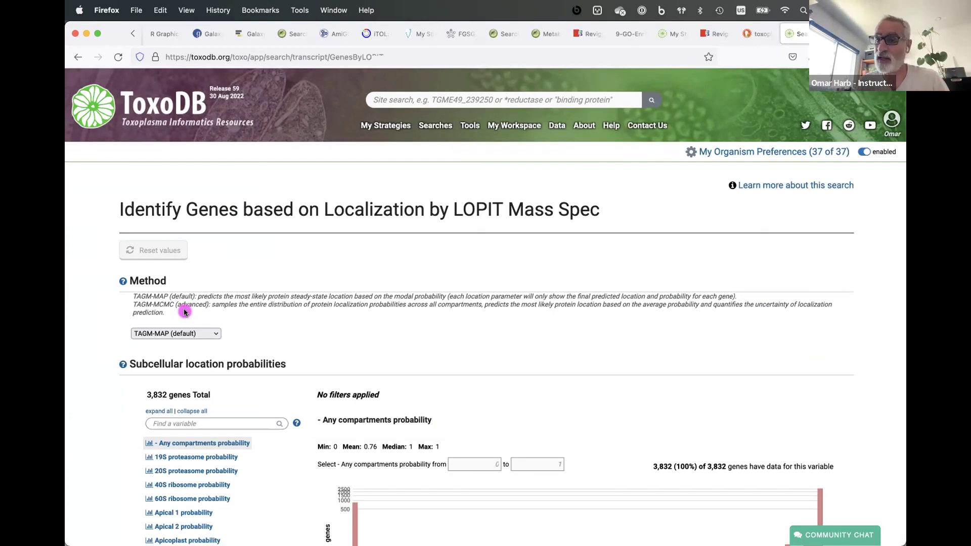
Choose IMC probability among the subcellular location variables and inspect its probability distribution
scroll(161, 480, down, 4)
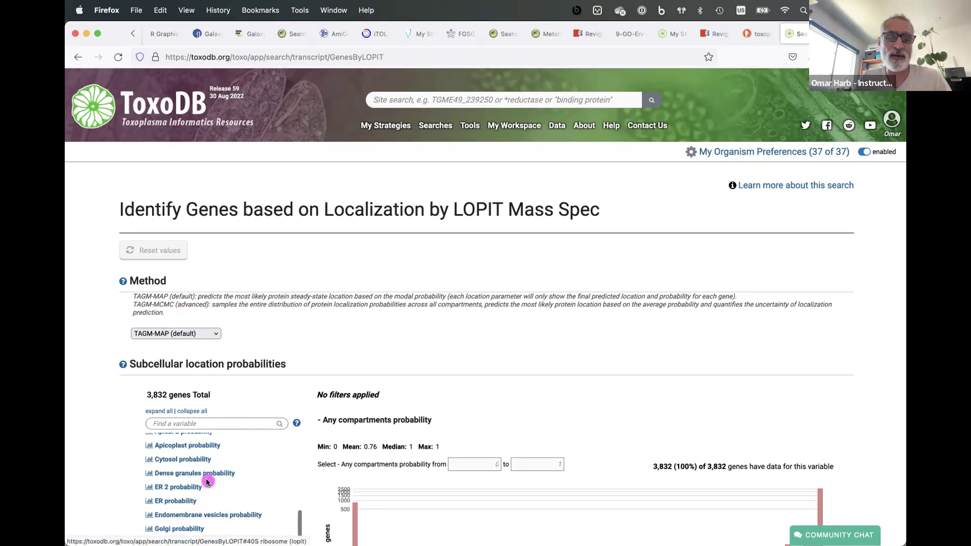
scroll(121, 463, down, 5)
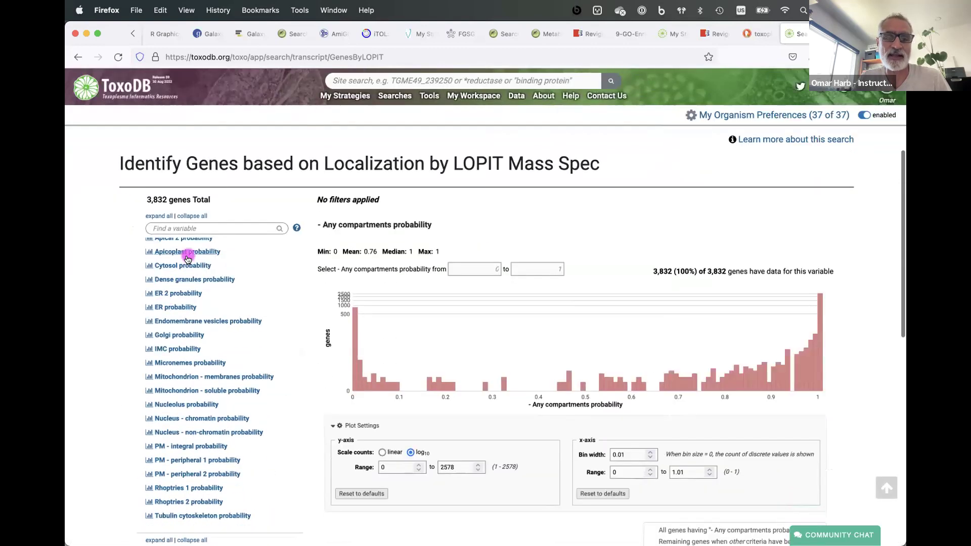
scroll(190, 340, up, 3)
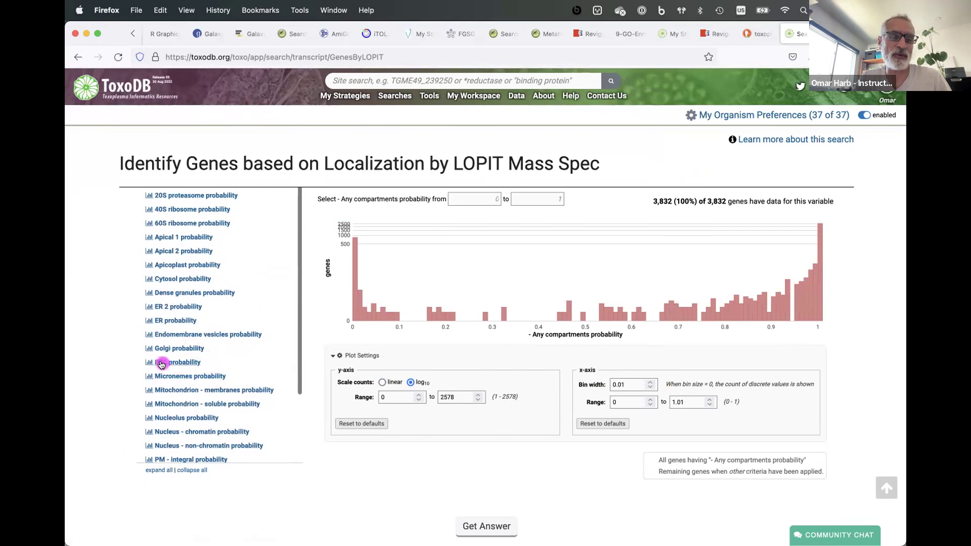
click(194, 363)
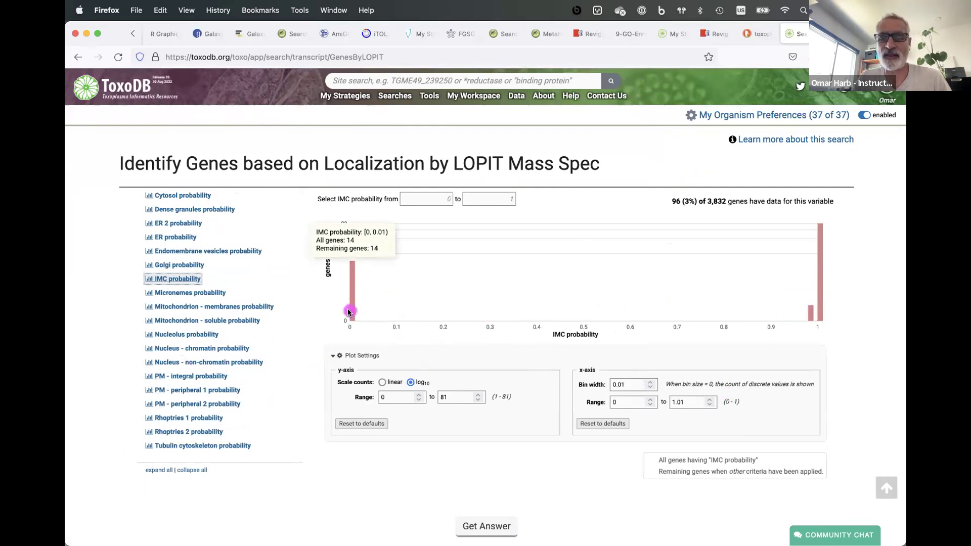
mouse_move(815, 304)
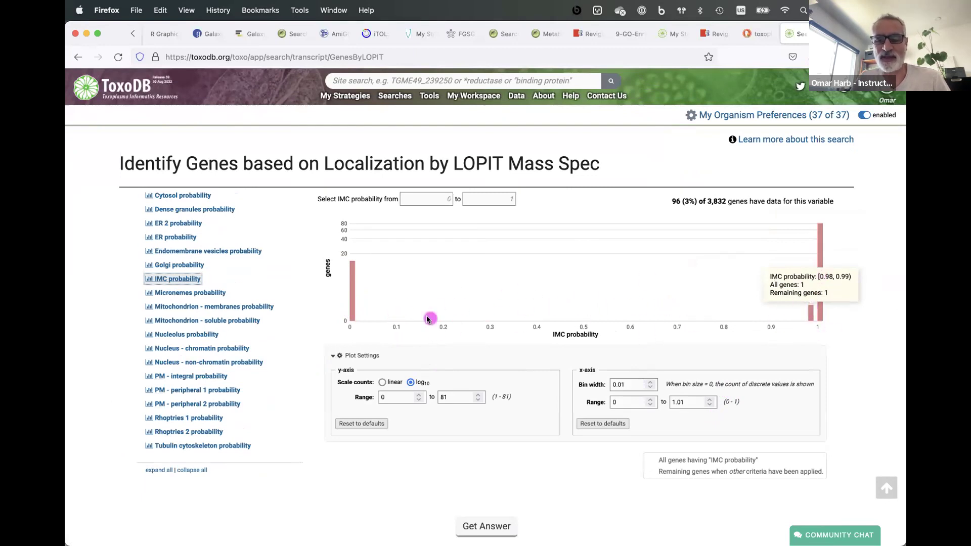
Select the IMC probability range from about 0.98 to 1 and run the LOPIT localization search
mouse_move(807, 277)
drag(807, 276, 823, 276)
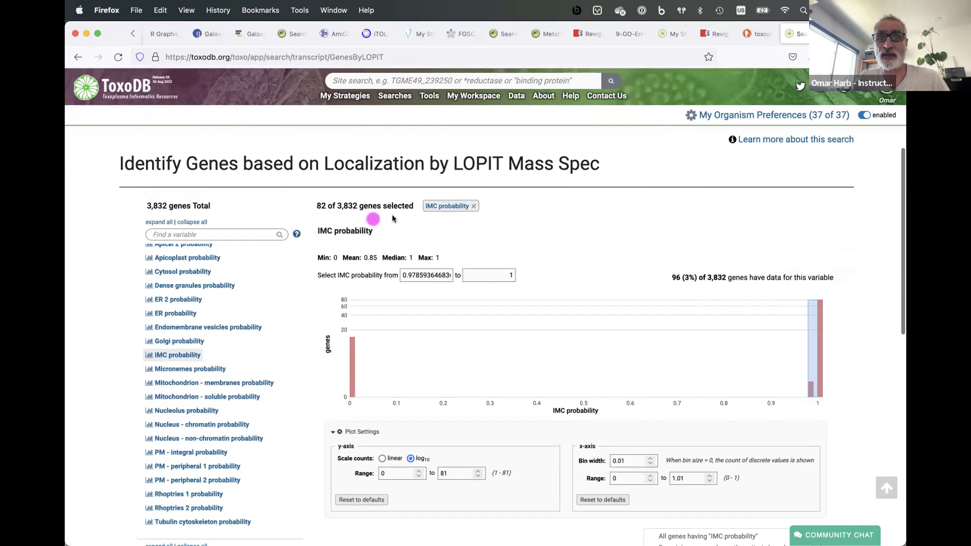
scroll(280, 409, down, 5)
click(499, 379)
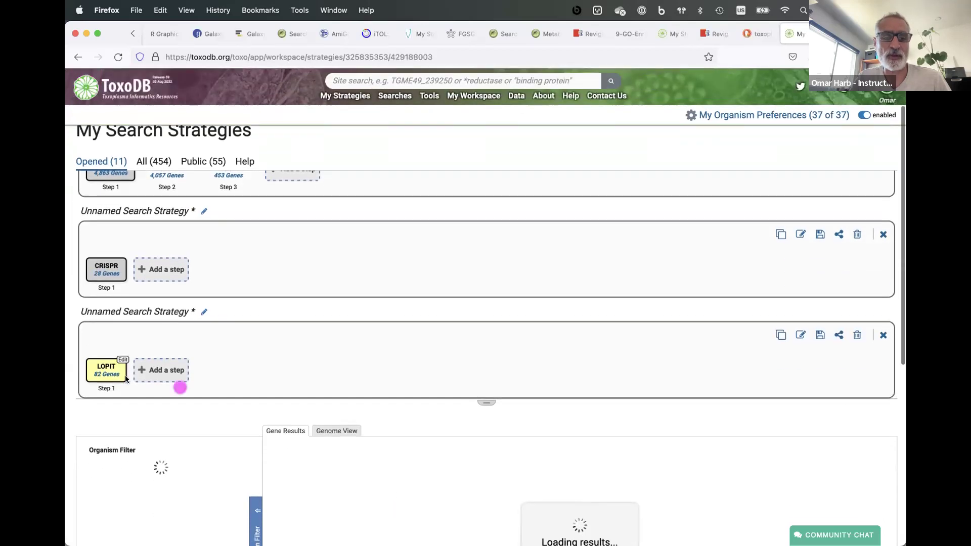
Examine the LOPIT results table, including product descriptions, predicted locations, probabilities and the joint probability graphs
scroll(394, 384, down, 3)
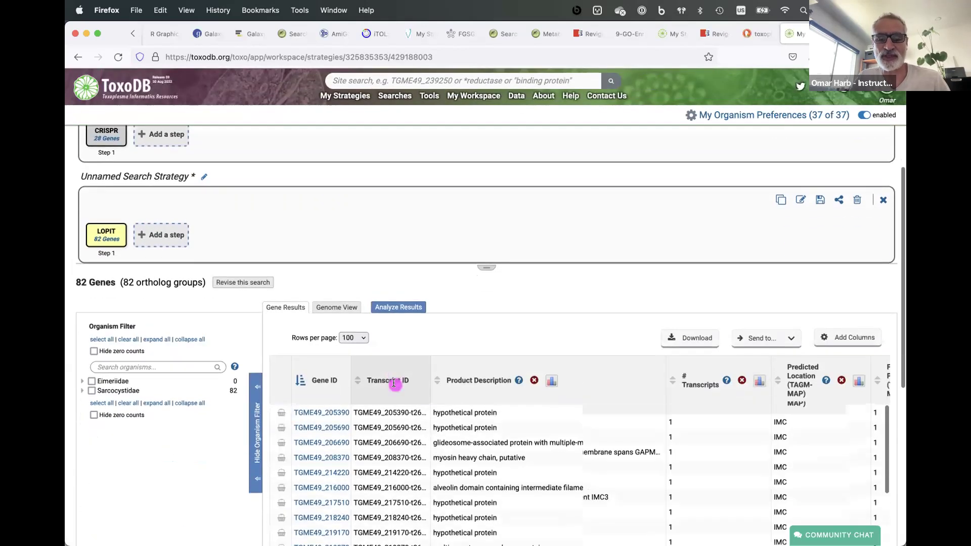
scroll(429, 387, down, 5)
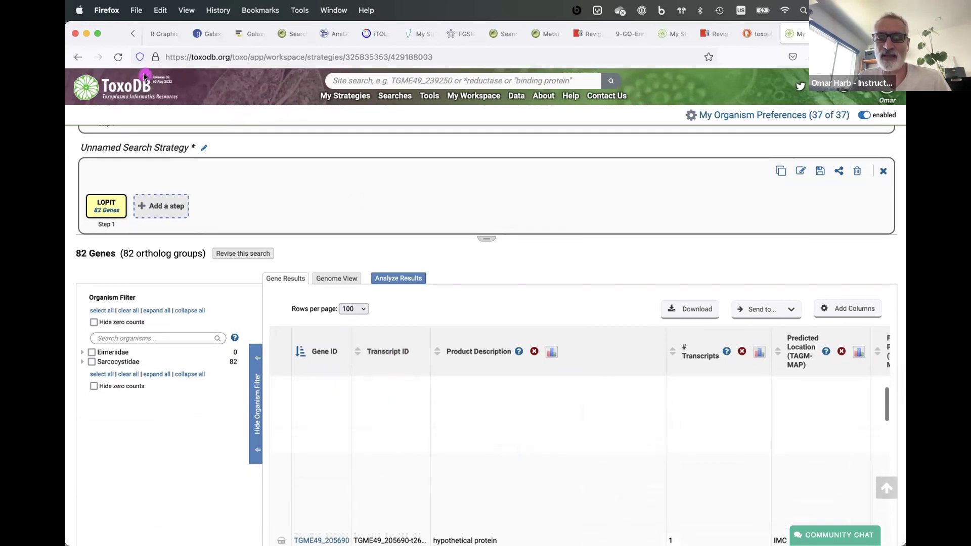
scroll(561, 463, right, 10)
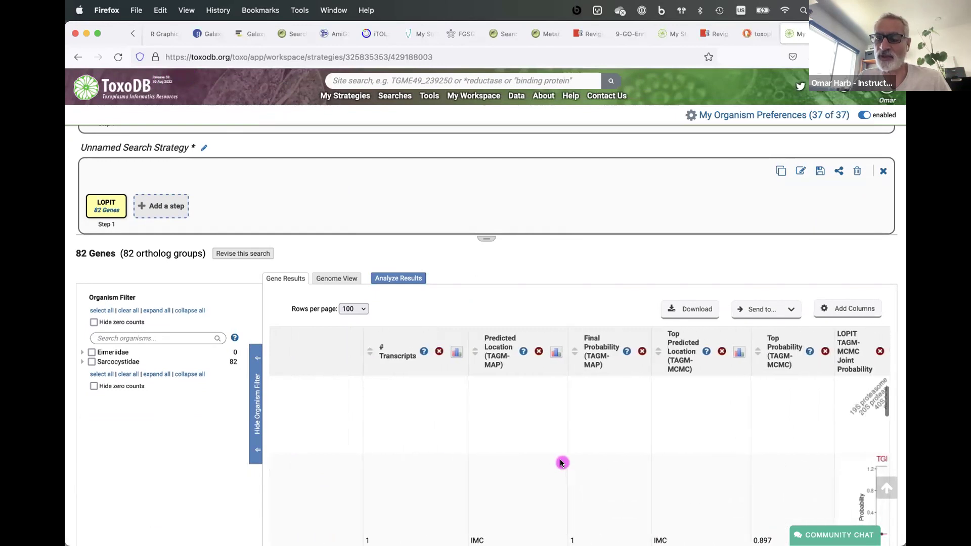
scroll(677, 458, left, 10)
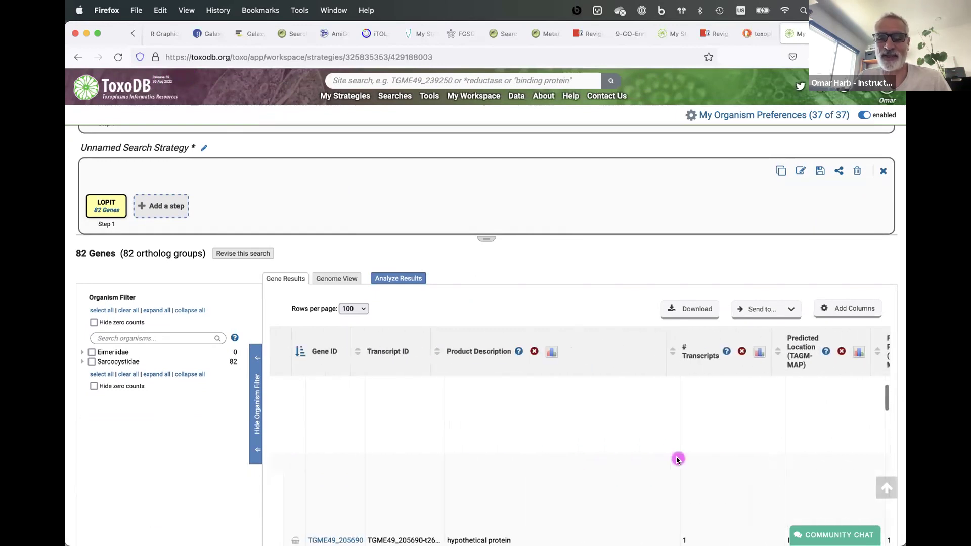
scroll(676, 458, up, 3)
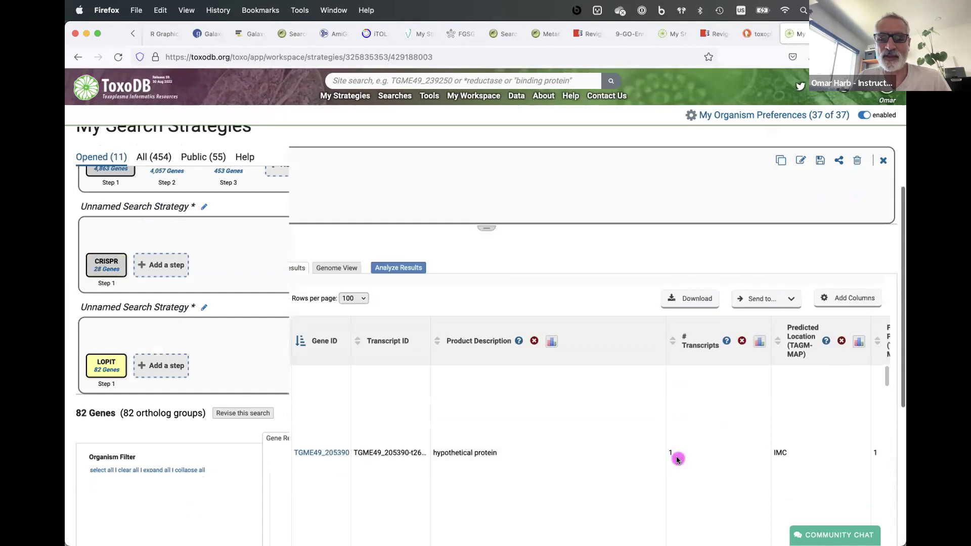
scroll(678, 459, down, 5)
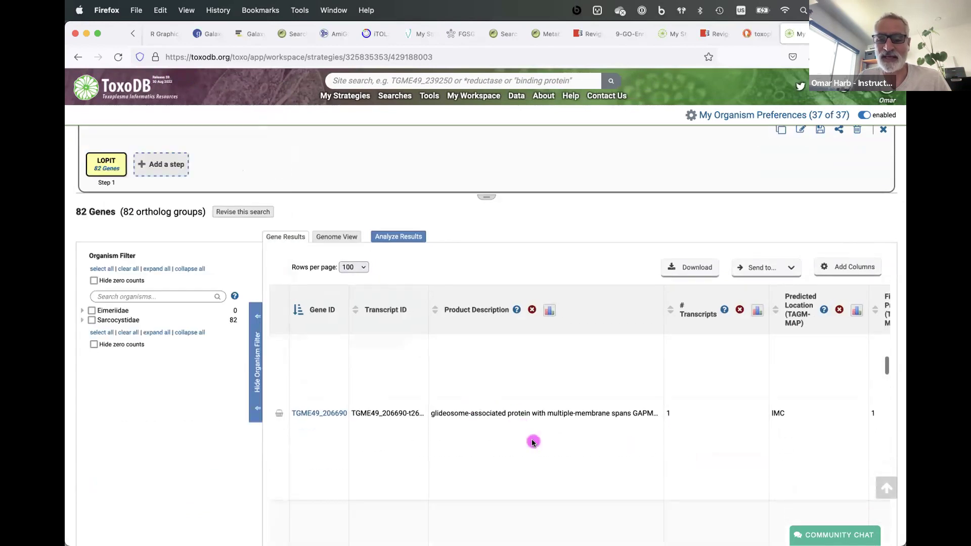
scroll(531, 441, down, 3)
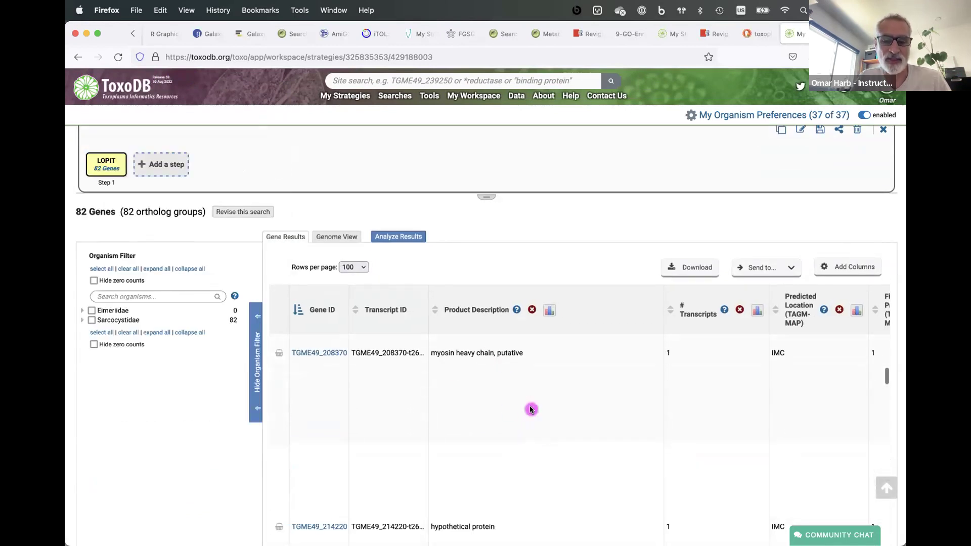
scroll(531, 409, down, 5)
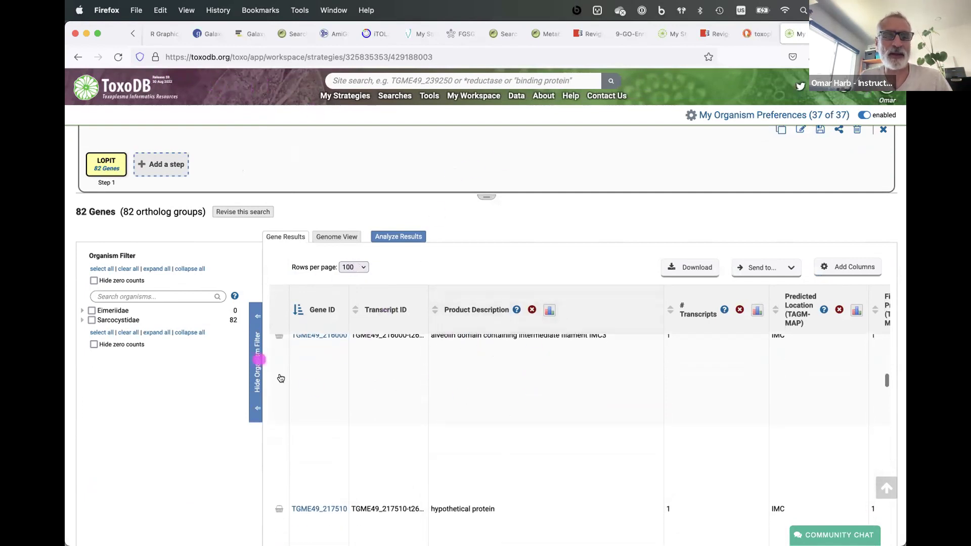
scroll(222, 258, up, 10)
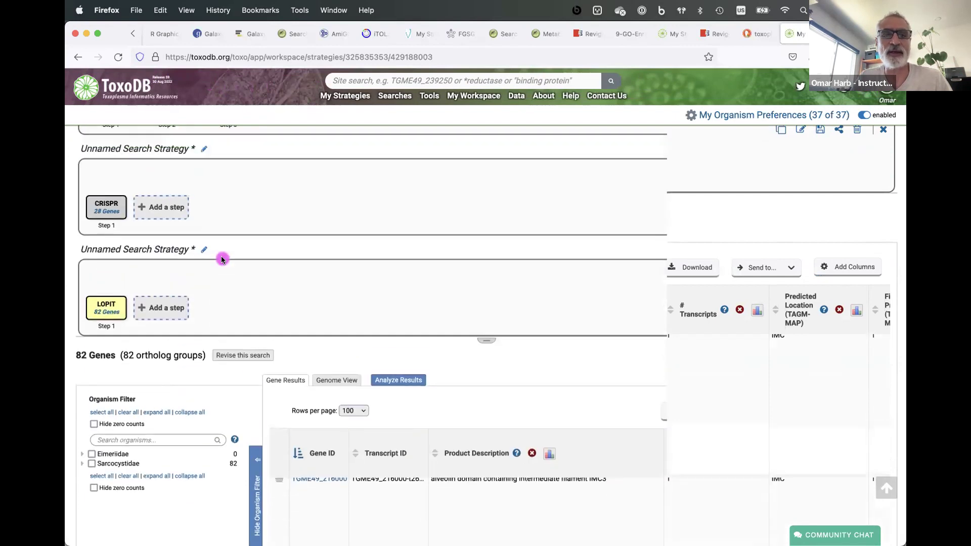
Go to the FungiDB website at fungidb.org
click(253, 56)
text(ungi)
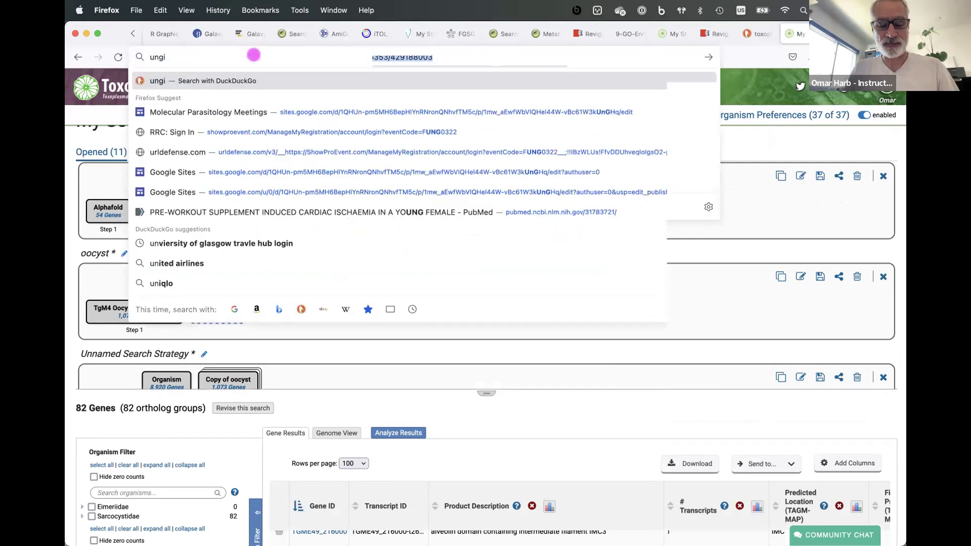
key(BackSpace)
key(BackSpace)
key(BackSpace)
key(BackSpace)
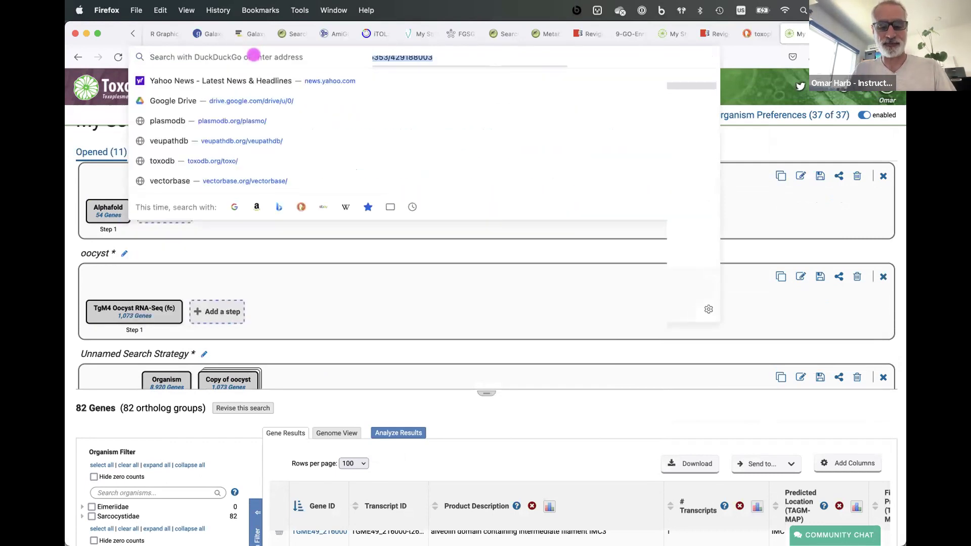
text(fungidb.org/)
key(Return)
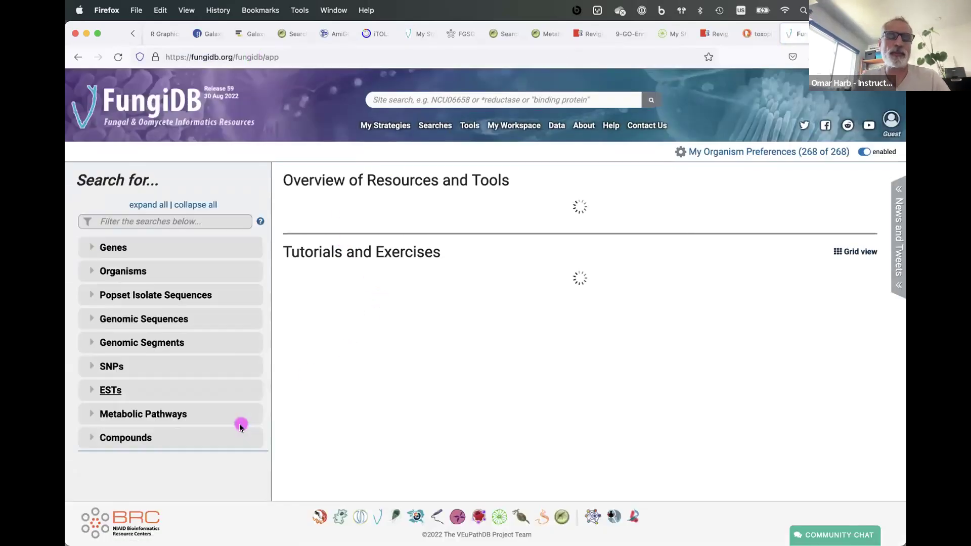
Filter the FungiDB searches by "ph" and open the Phenotype Evidence gene search
click(130, 223)
text(ph)
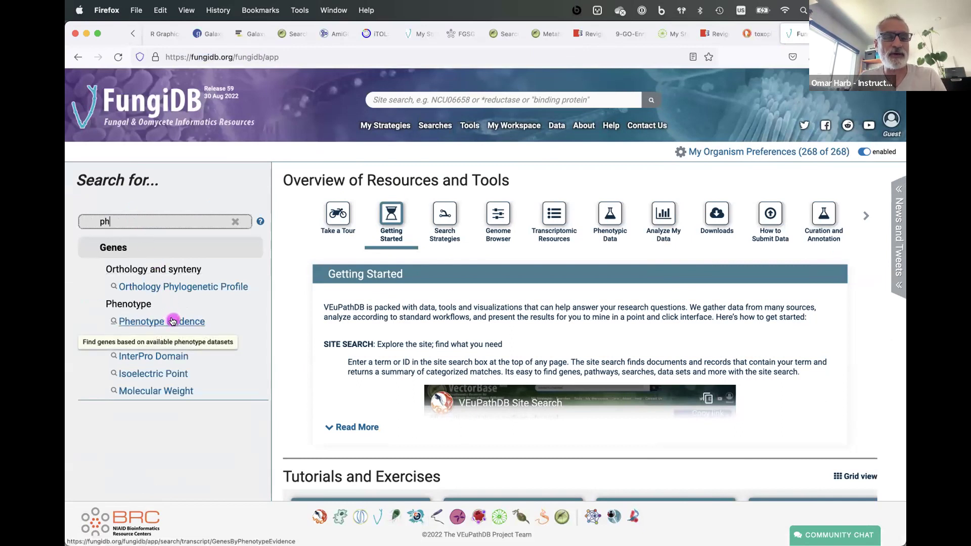
click(173, 321)
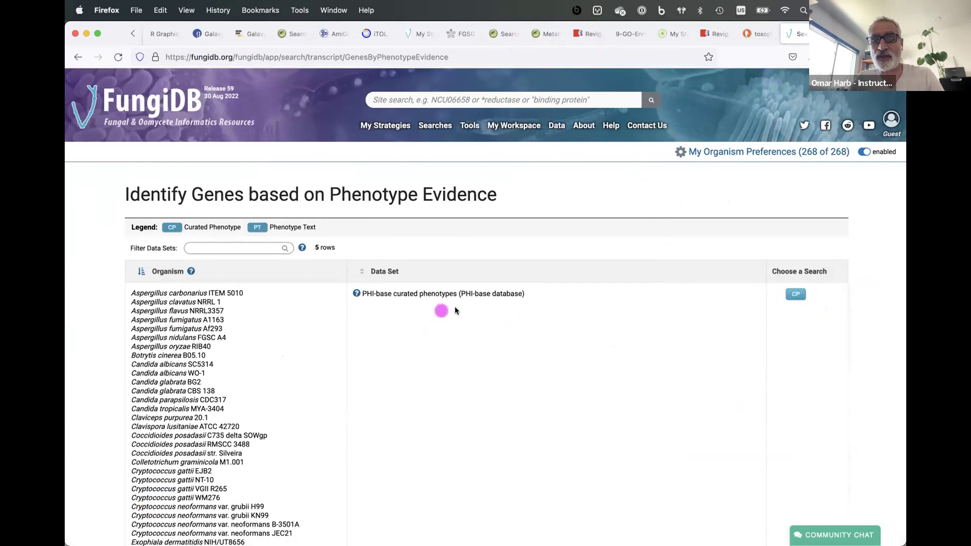
Review the available phenotype data sets and open the curated phenotype search for the Neurospora Genome Project Phenotype Image Collection
scroll(280, 381, down, 3)
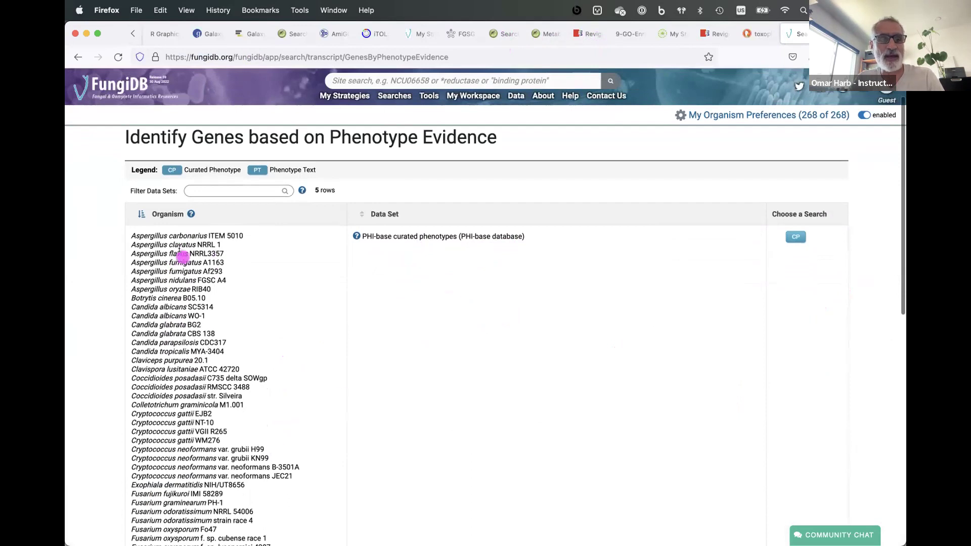
scroll(217, 495, down, 10)
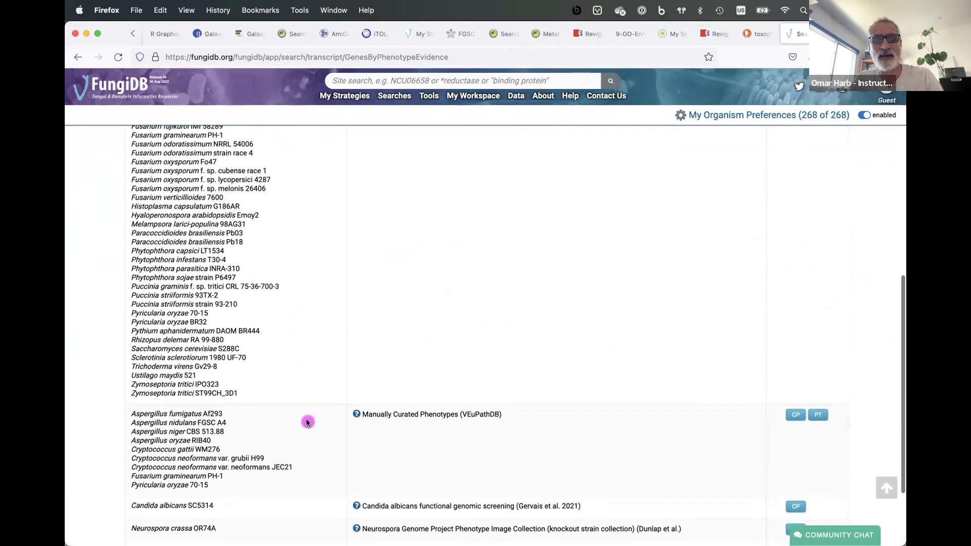
scroll(309, 422, down, 3)
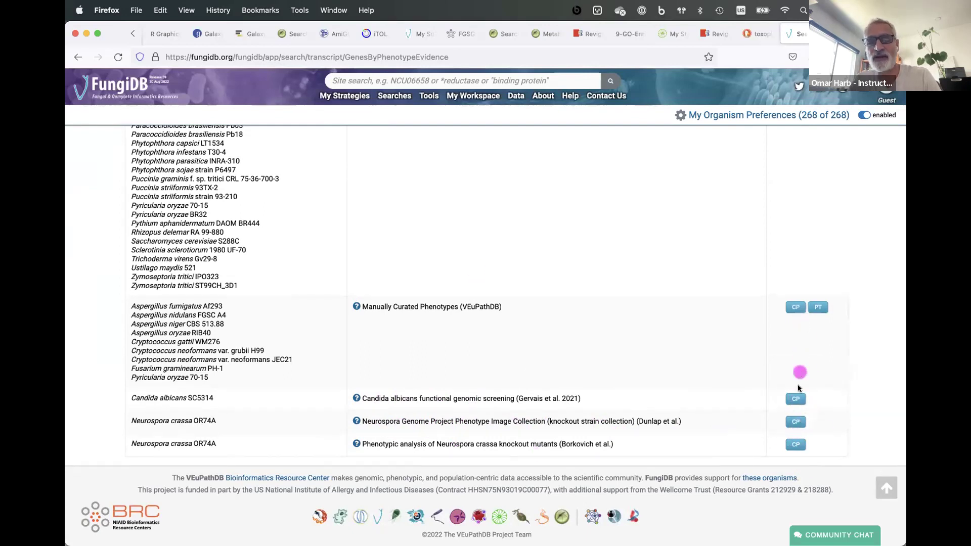
click(794, 422)
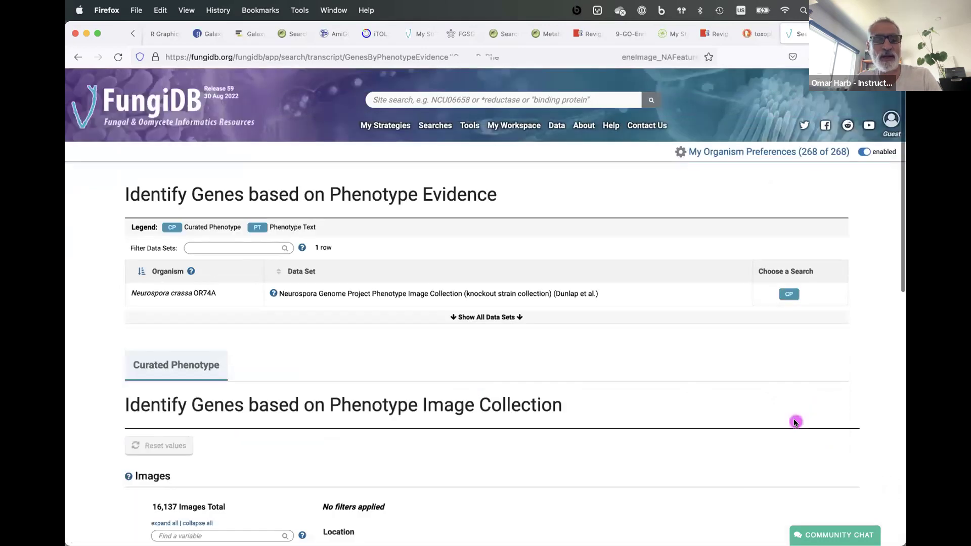
Inspect the Sexual Development and Physiology variables of the phenotype image collection
scroll(570, 458, down, 3)
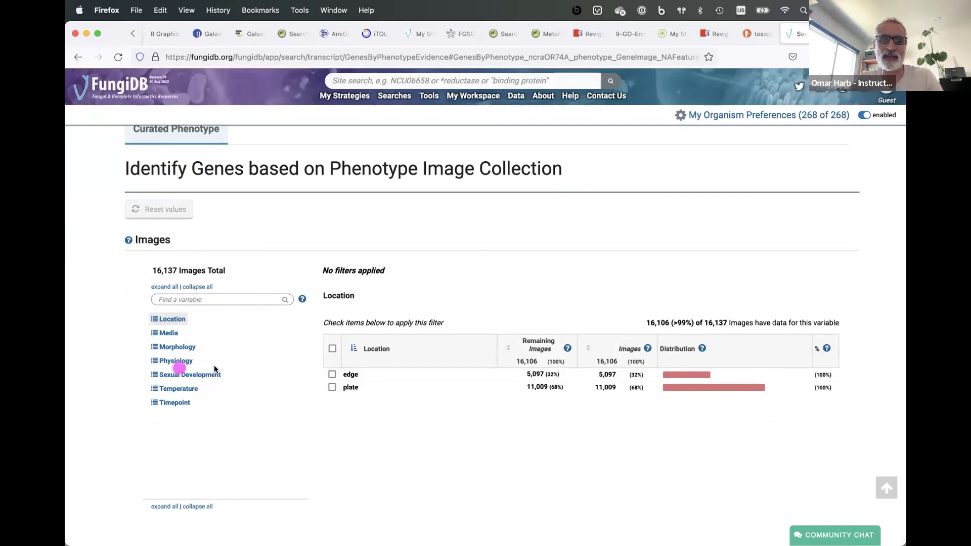
click(175, 374)
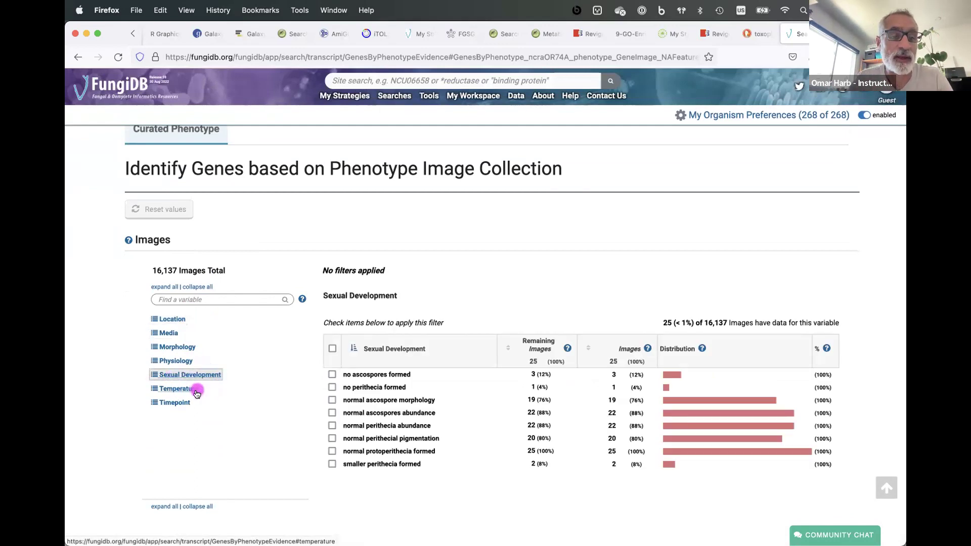
click(172, 361)
Filter the images by the Morphology value "no conidia formed (plates)" and run the search
click(177, 350)
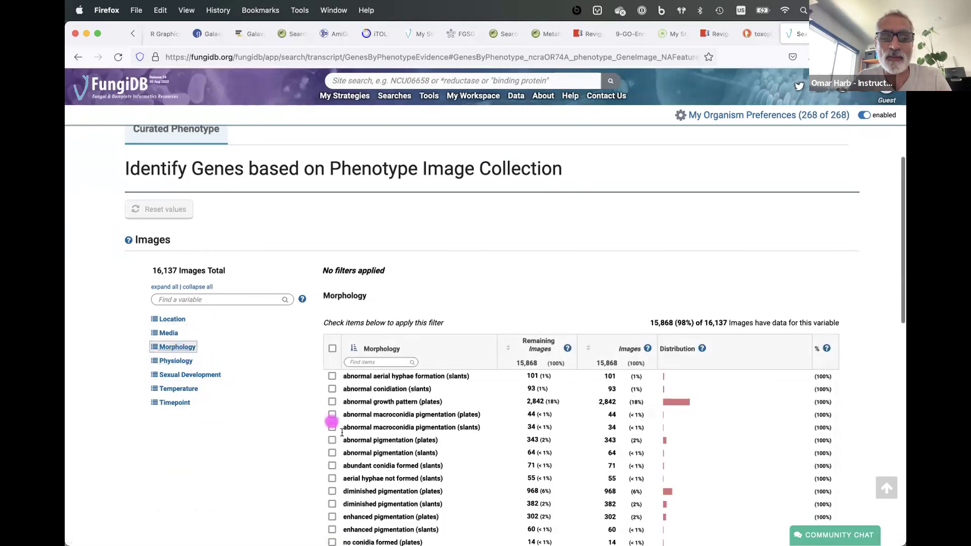
scroll(349, 445, down, 3)
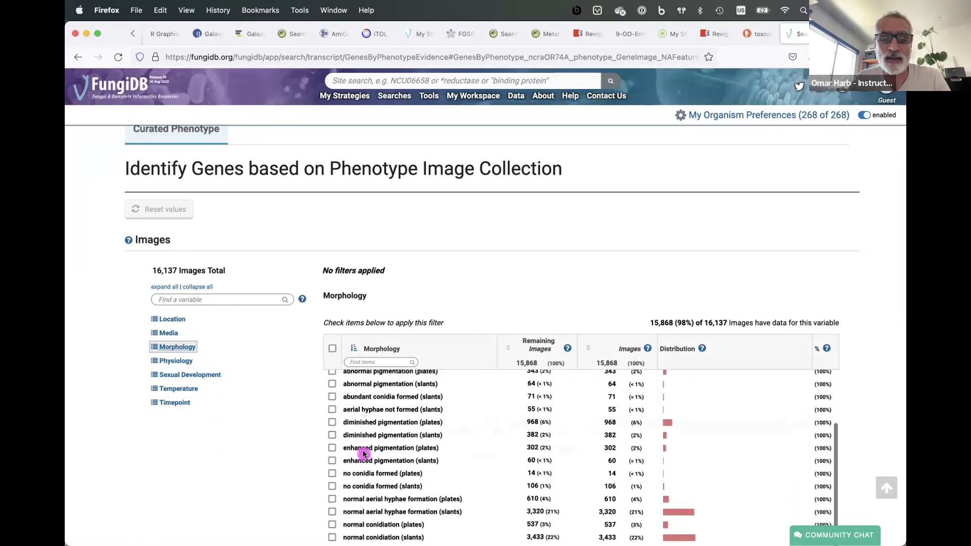
click(332, 473)
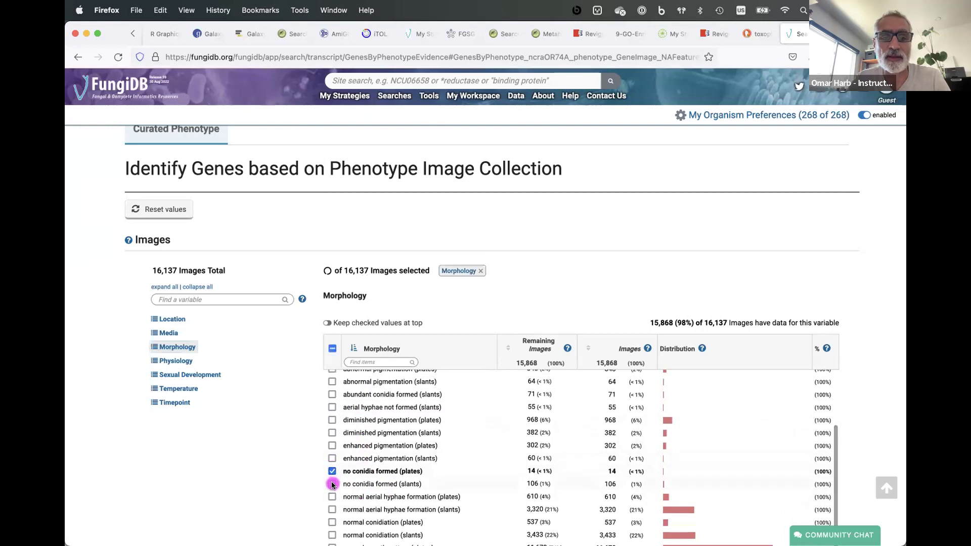
scroll(303, 478, down, 10)
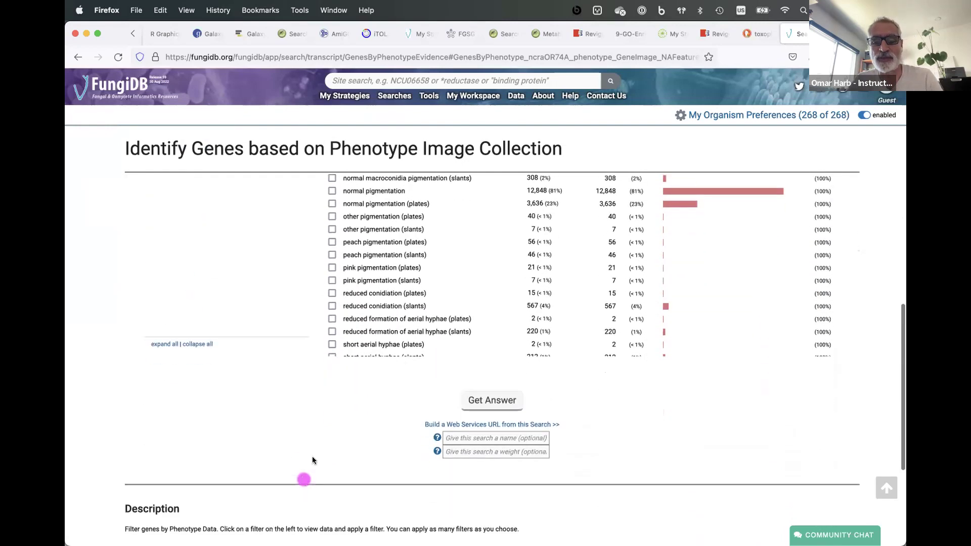
click(475, 373)
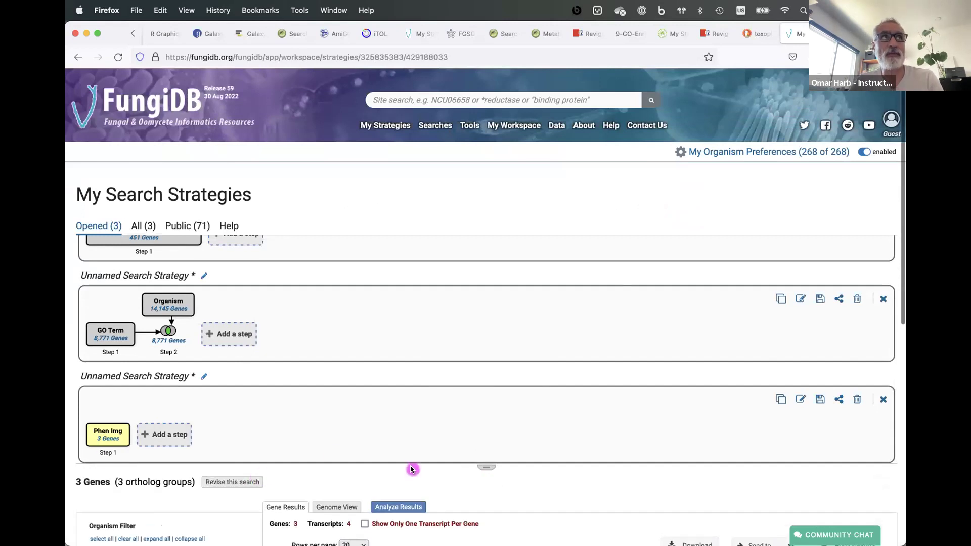
Open the record of gene NCU08726, C6 zinc finger regulator fluffy, from the search results
scroll(532, 483, down, 5)
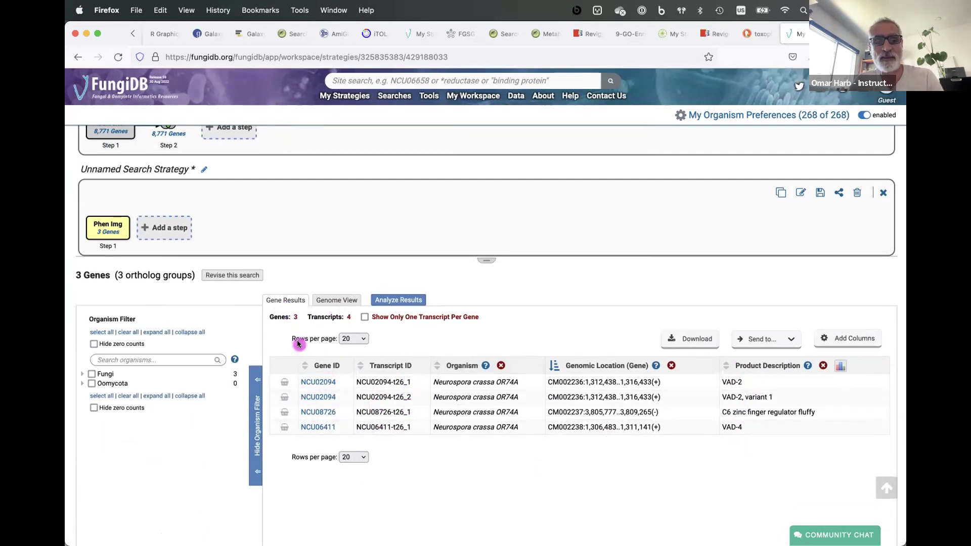
click(318, 411)
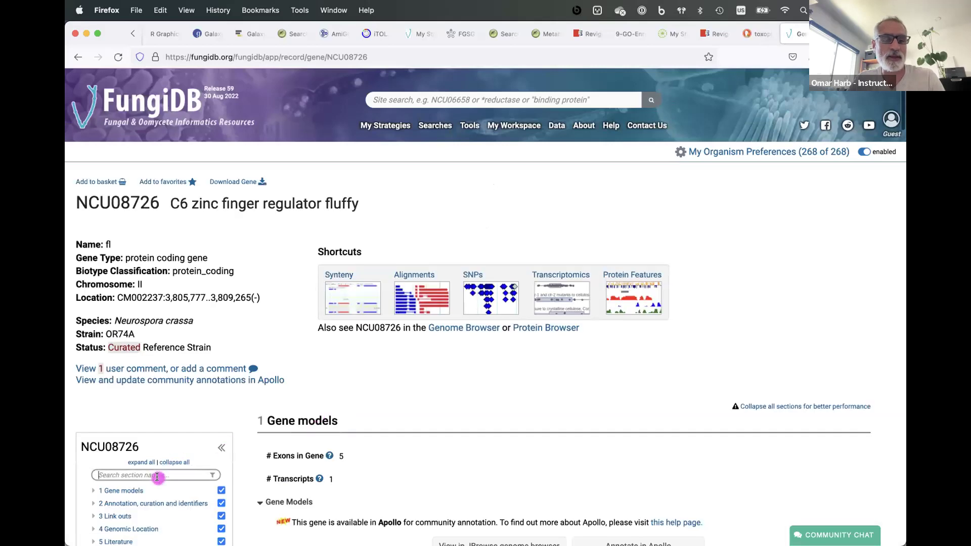
scroll(192, 433, down, 3)
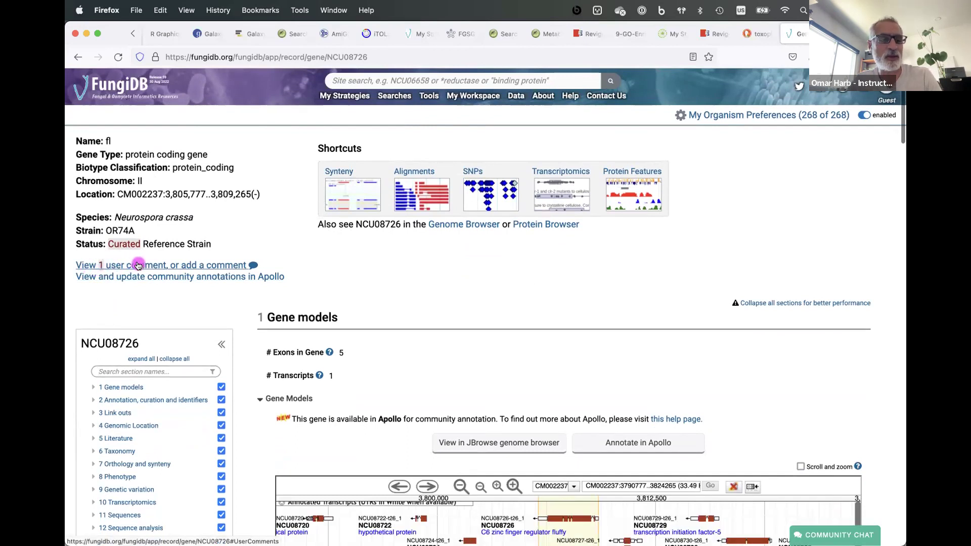
Go to the gene's user comments and read the comment table, including its PubMed IDs, status, author and date
click(137, 265)
click(260, 132)
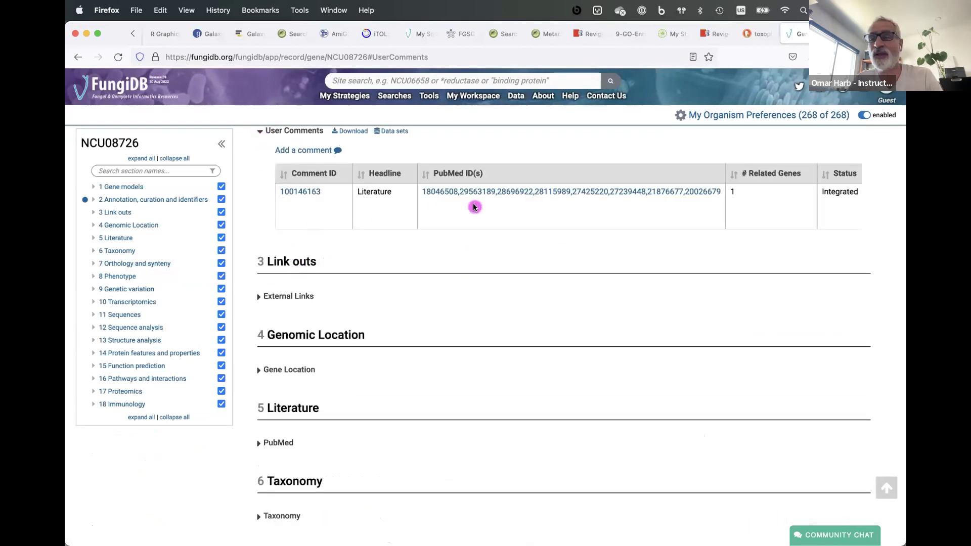
scroll(536, 209, right, 3)
scroll(540, 211, right, 5)
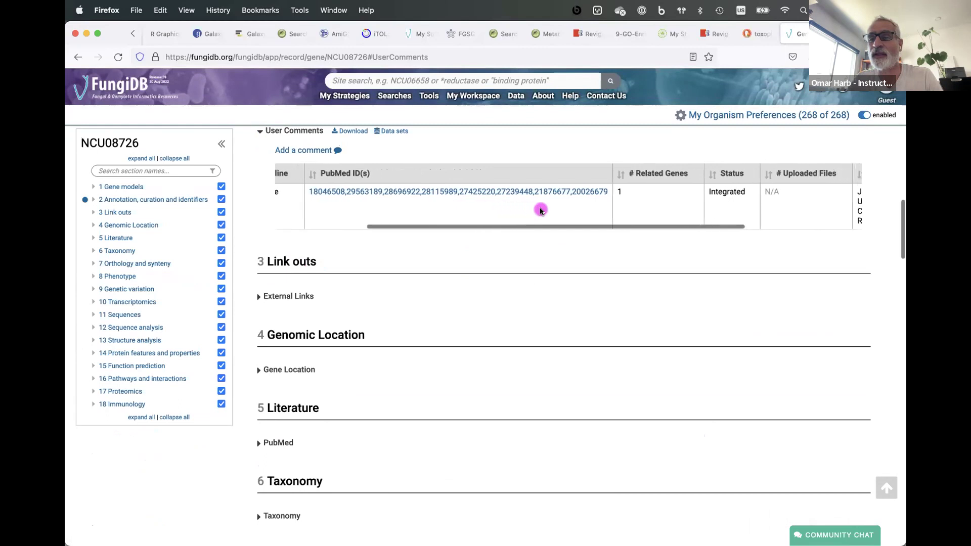
scroll(540, 210, right, 1)
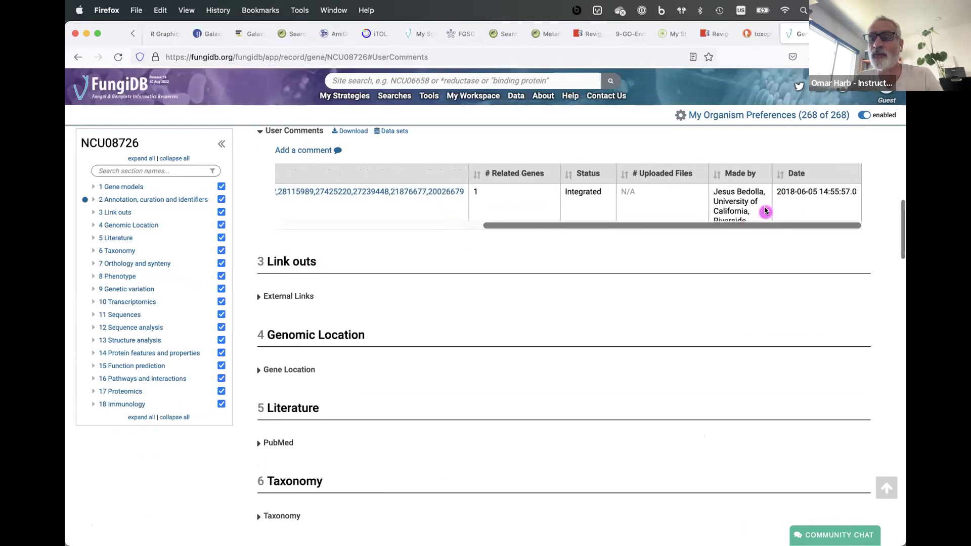
scroll(661, 200, left, 3)
scroll(460, 200, left, 3)
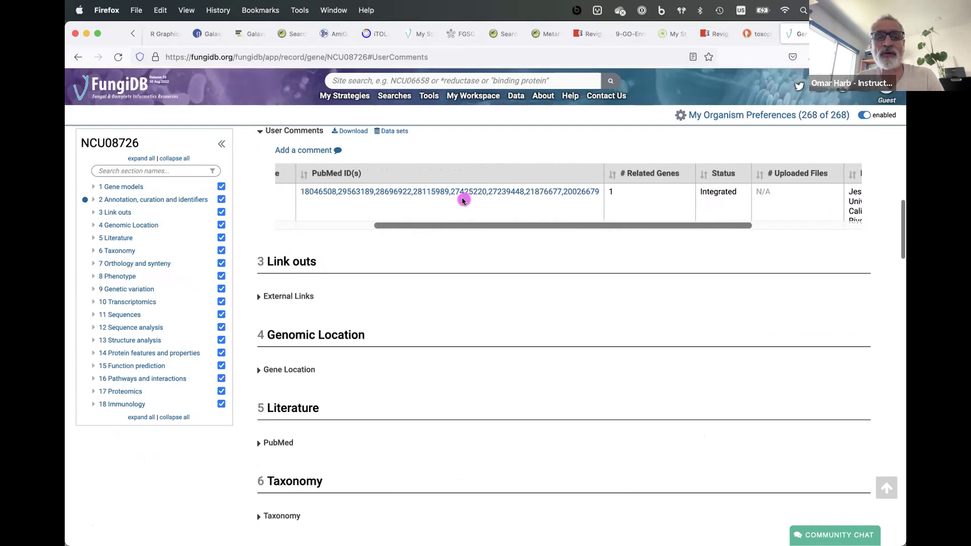
scroll(402, 202, left, 2)
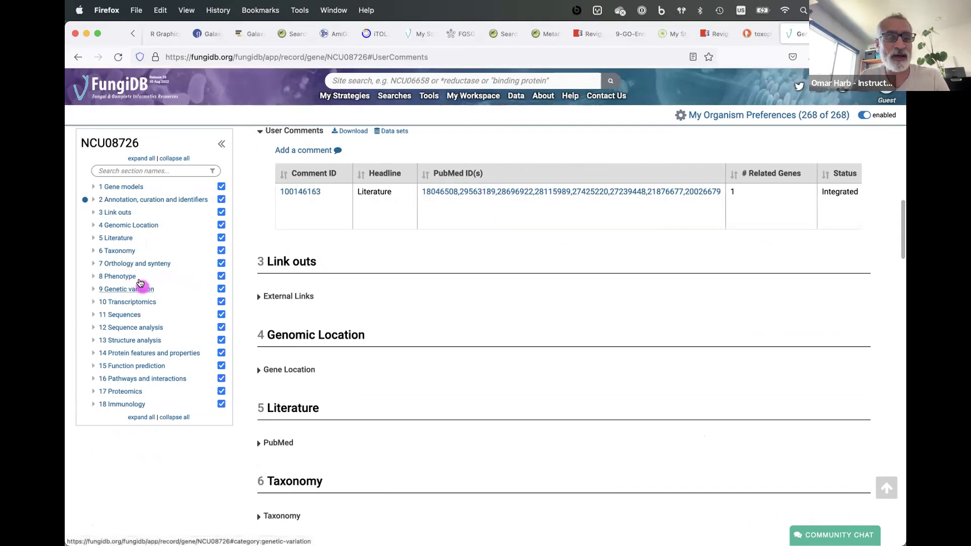
Filter the gene record's sections by "phen" and go to the Neurospora Genome Project Phenotype Image Collection table
scroll(140, 283, down, 1)
click(128, 170)
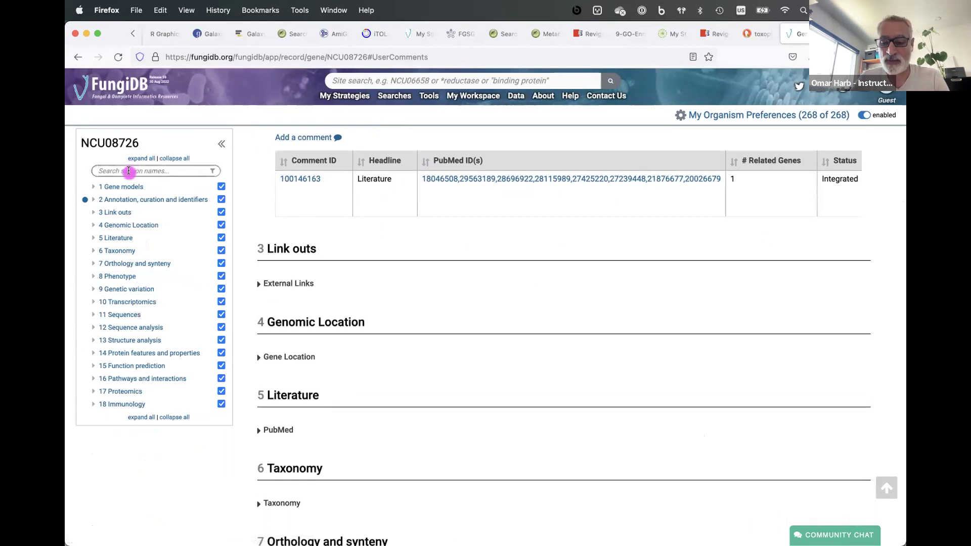
text(phen)
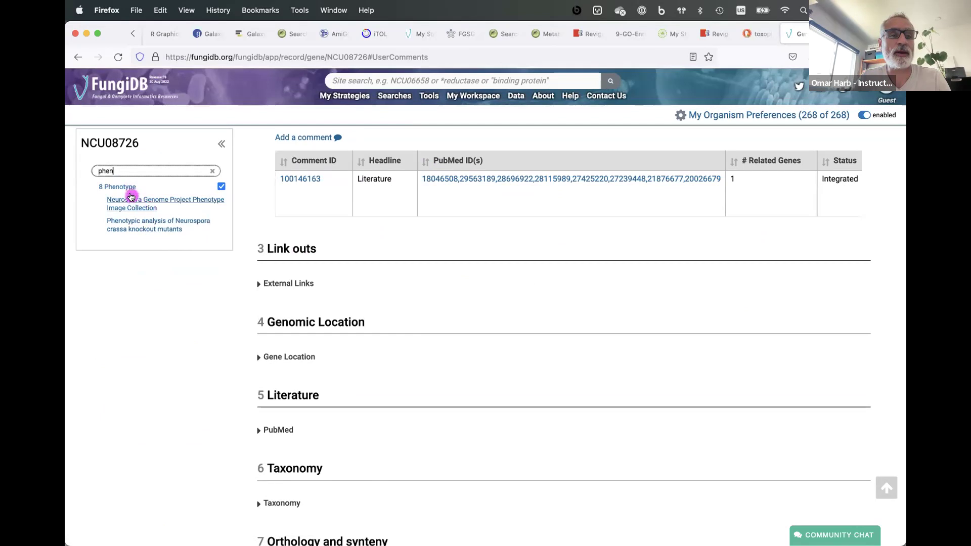
click(142, 216)
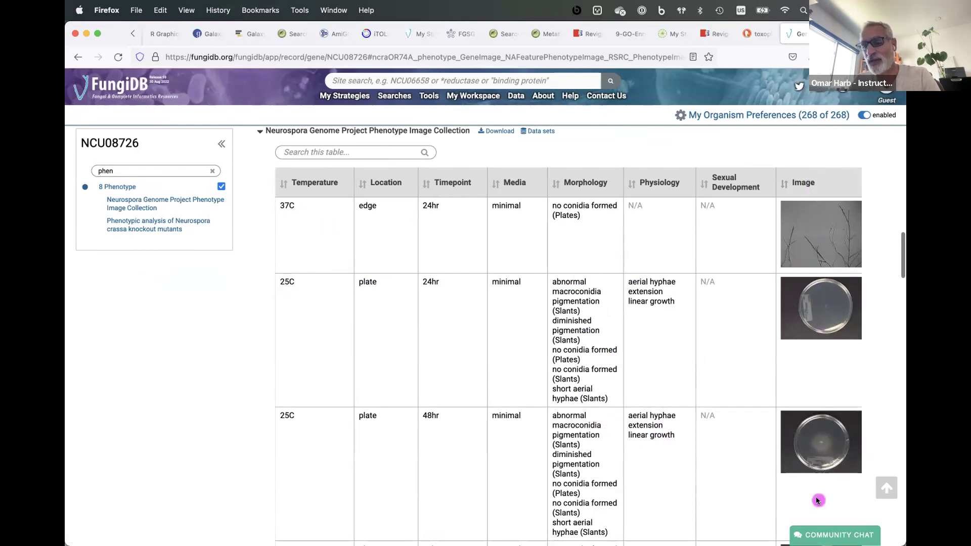
Look through the phenotype images and expand the table on phenotypic analysis of Neurospora crassa knockout mutants
scroll(818, 501, down, 5)
scroll(817, 501, down, 4)
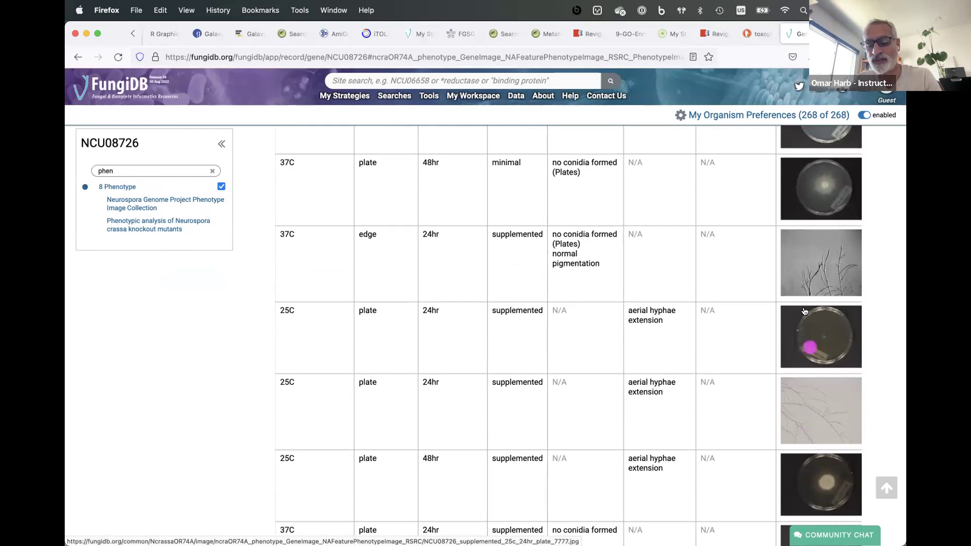
scroll(812, 465, down, 5)
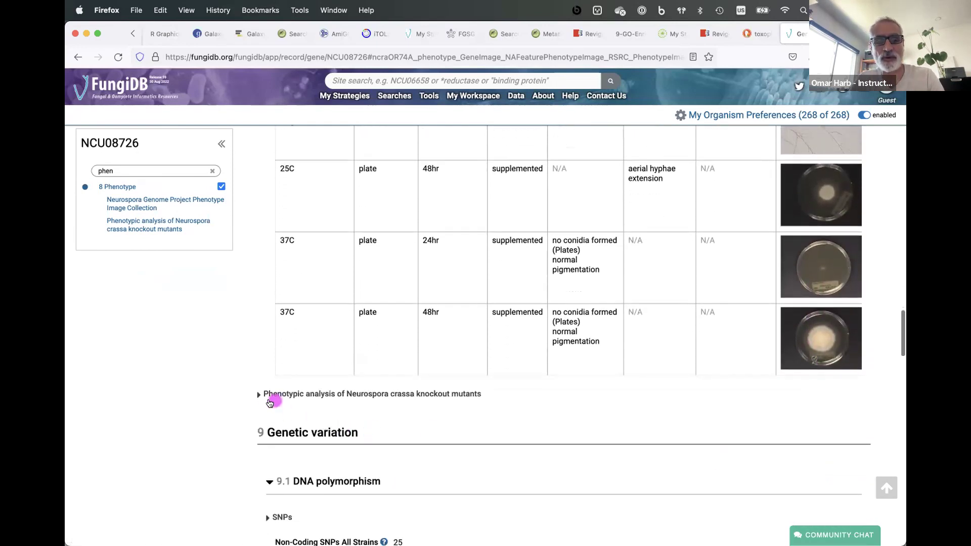
click(261, 395)
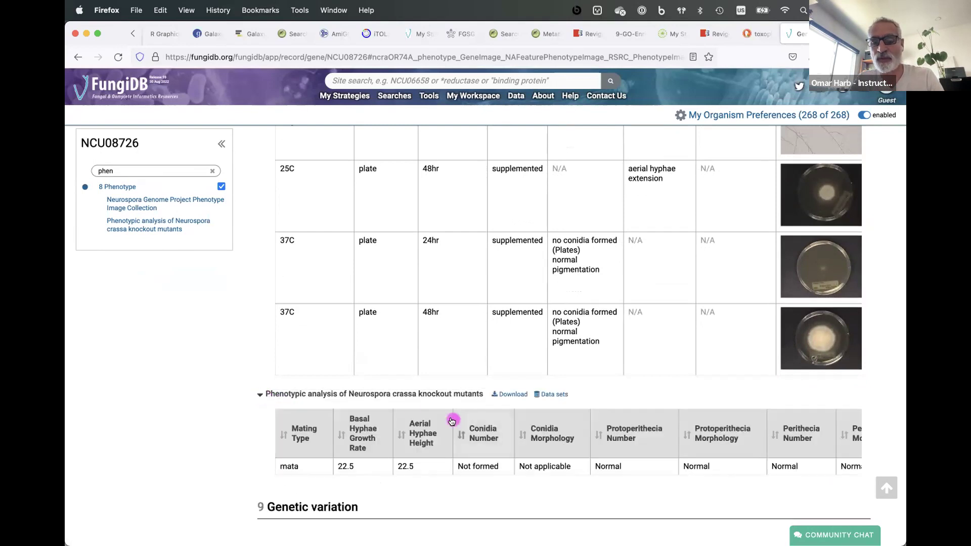
Look back over the morphology entries in the phenotype image table and return to the gene models at the start of the record
scroll(584, 410, up, 10)
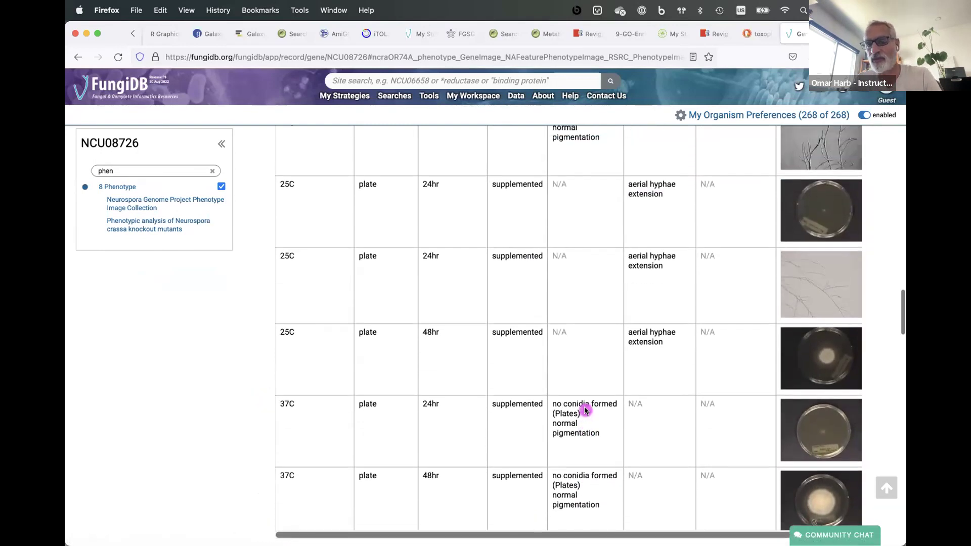
scroll(584, 410, up, 10)
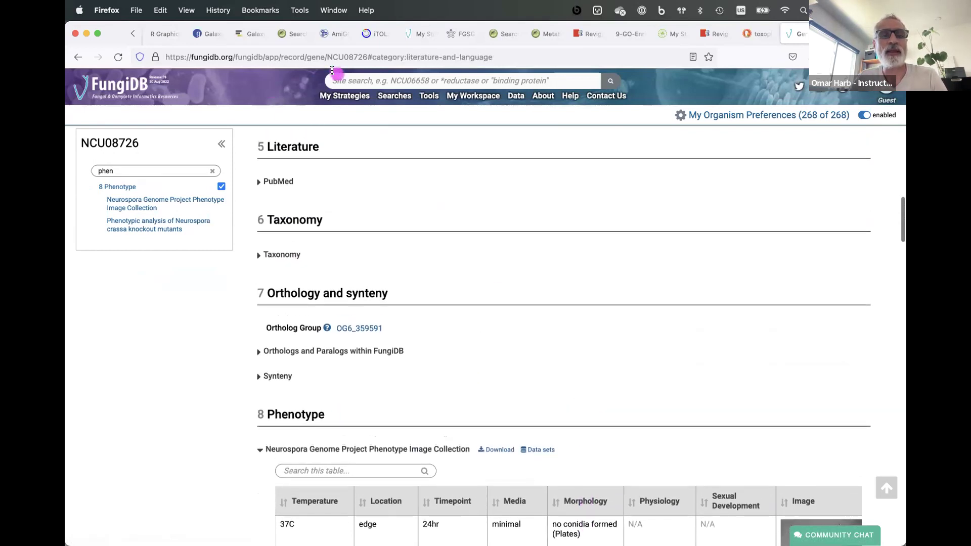
mouse_move(498, 102)
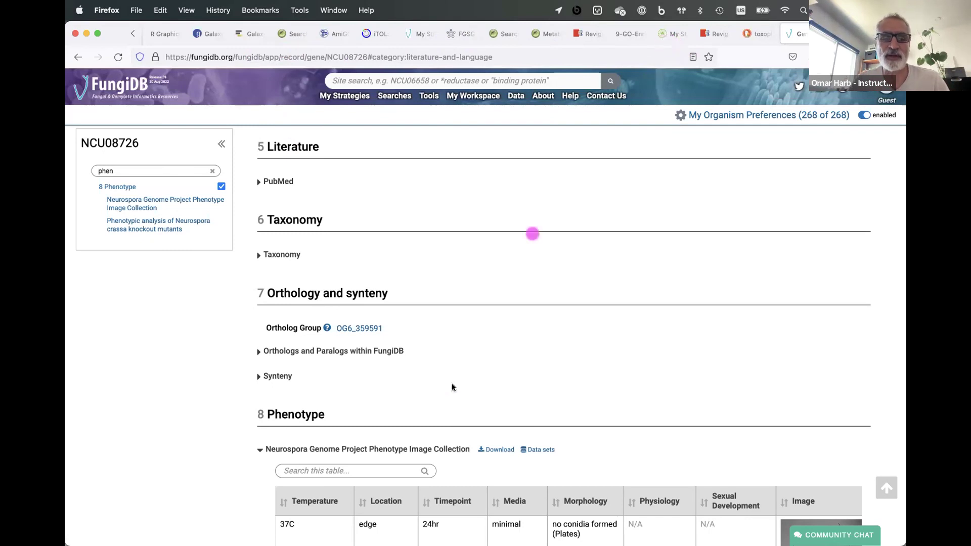
scroll(593, 448, down, 8)
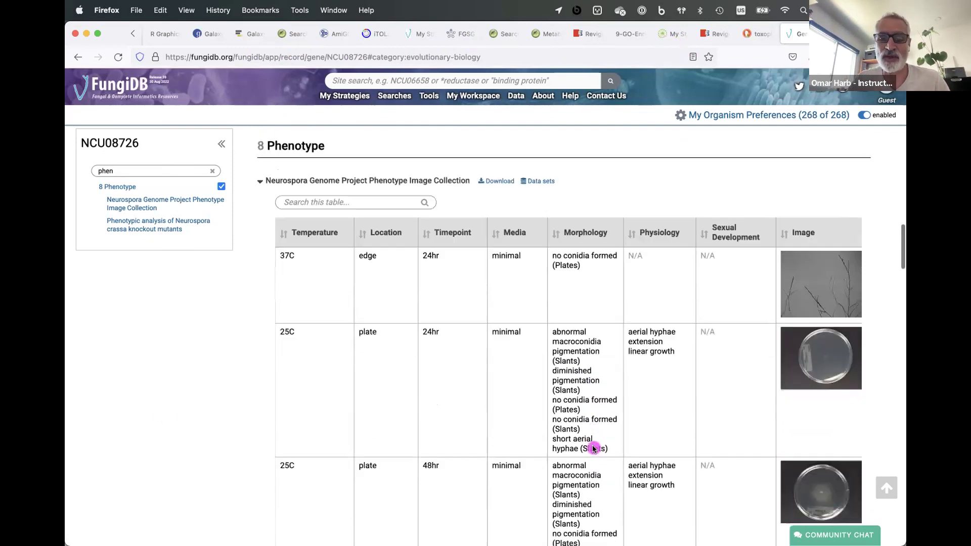
scroll(593, 448, up, 20)
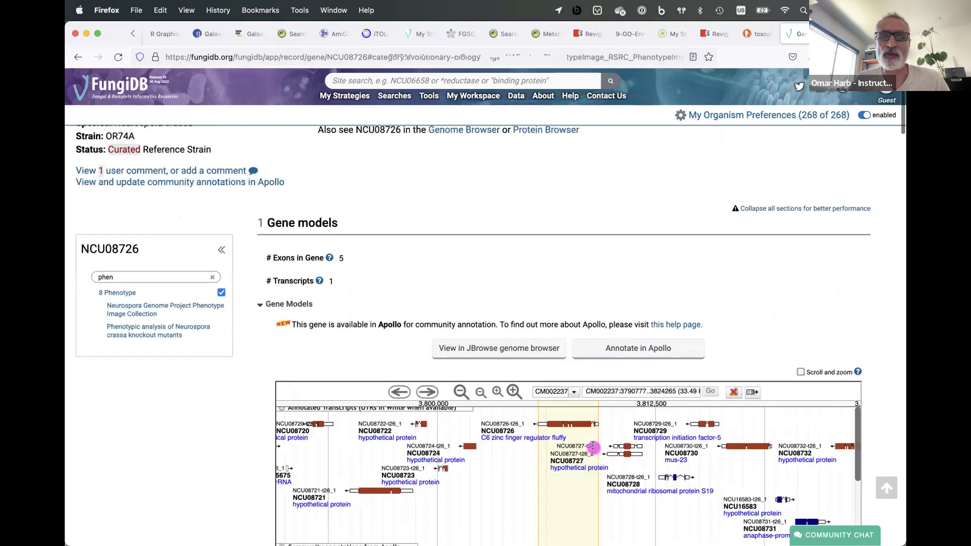
Return to the top of the gene record and switch to the VEuPathDB workshop schedule for Friday, 9th Sept 2022
scroll(593, 449, up, 2)
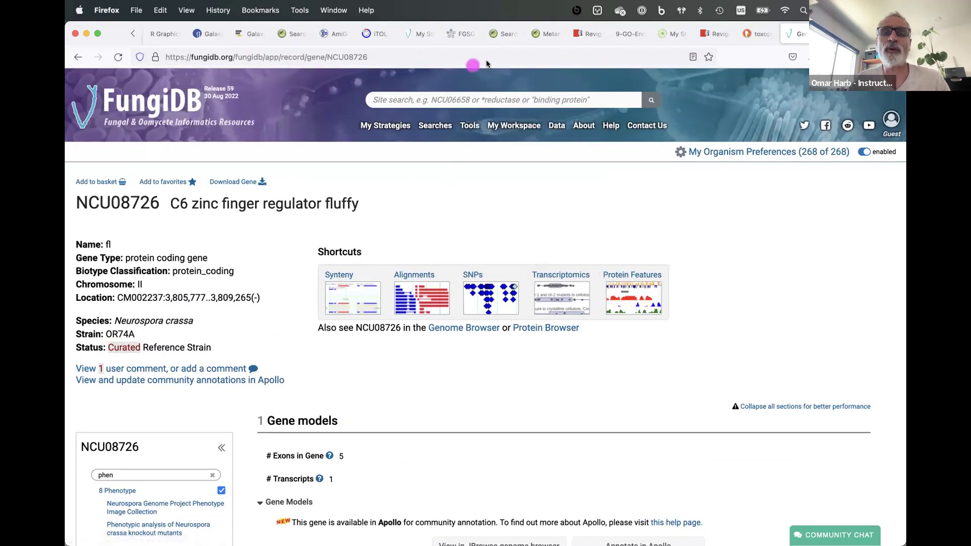
click(131, 34)
click(129, 34)
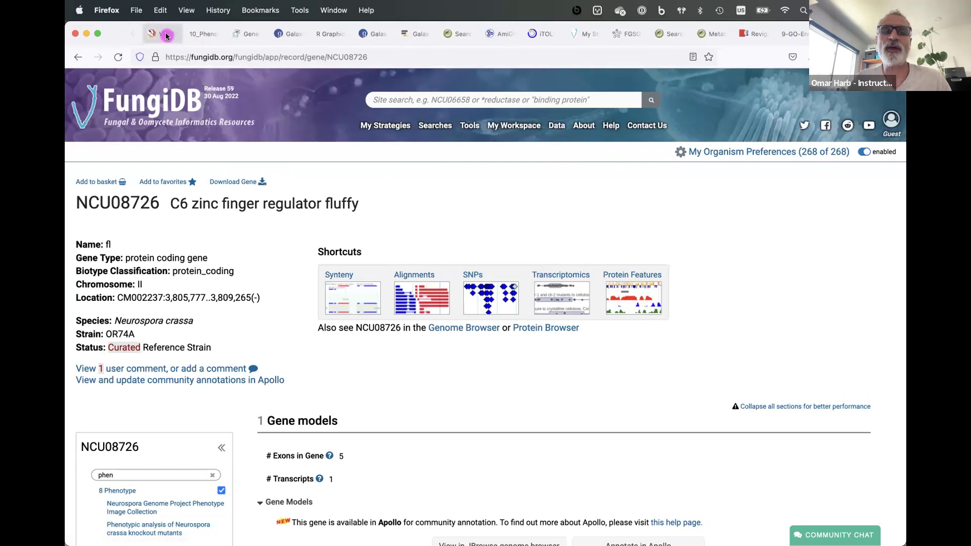
click(166, 36)
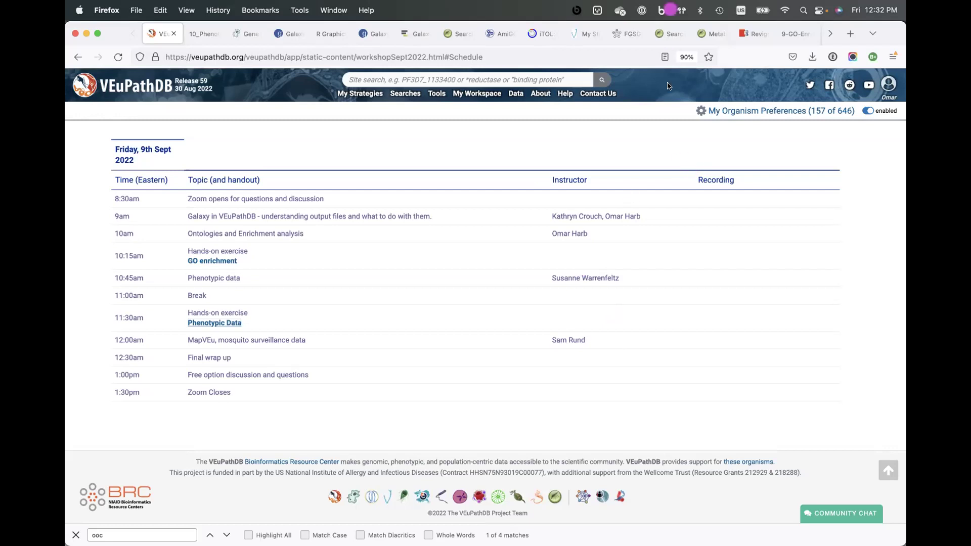
Go to the VEuPathDB data submission instructions, expand the phenotype collection form section and try to download the FungiDB phenotype collection form
mouse_move(539, 96)
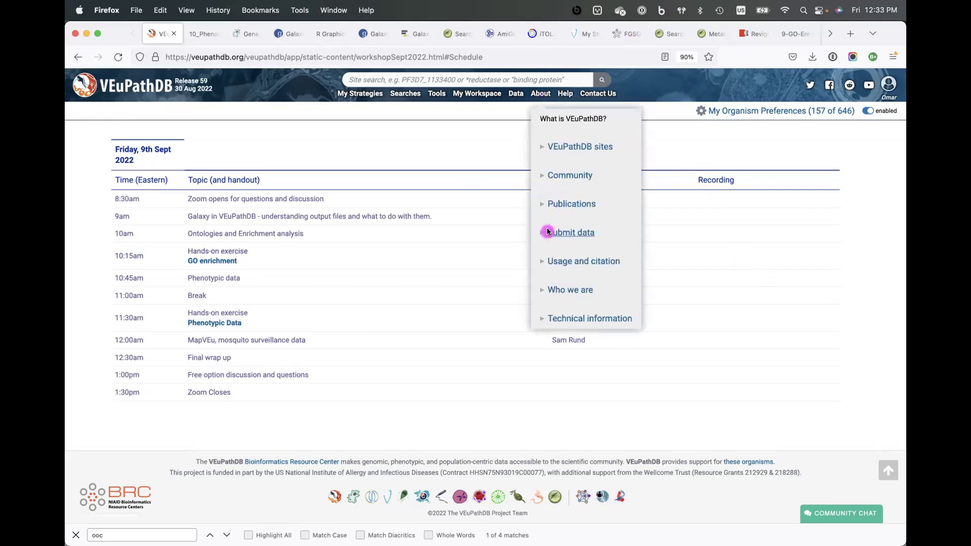
click(564, 232)
click(582, 244)
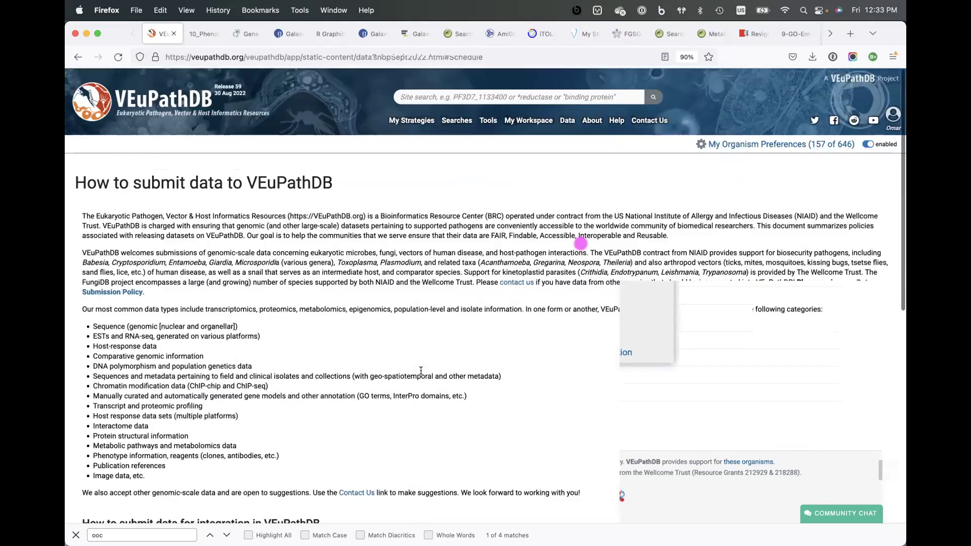
scroll(411, 390, down, 10)
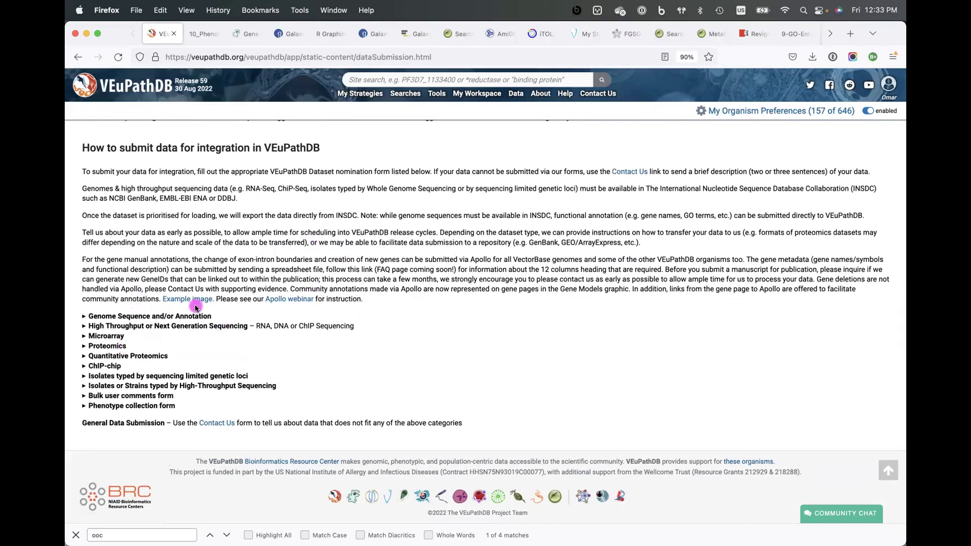
click(86, 406)
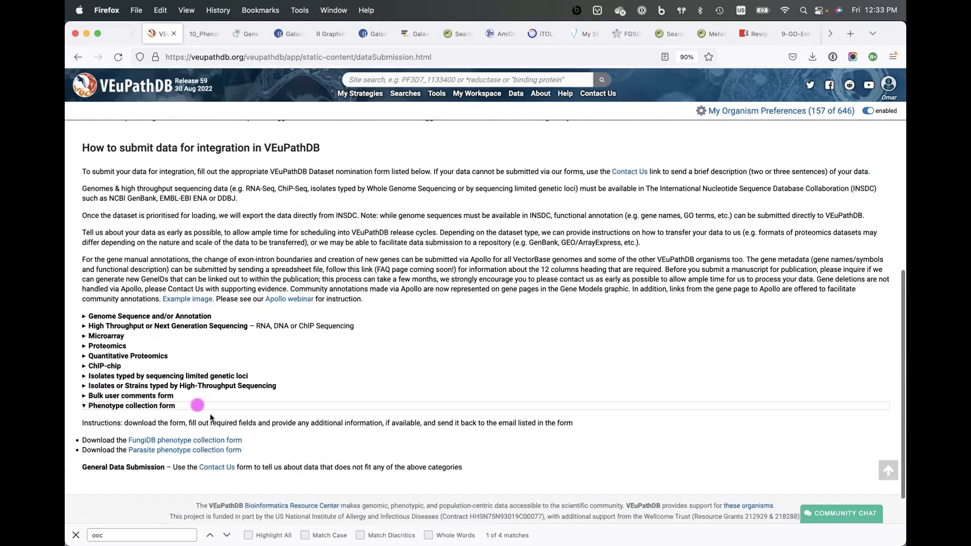
click(158, 441)
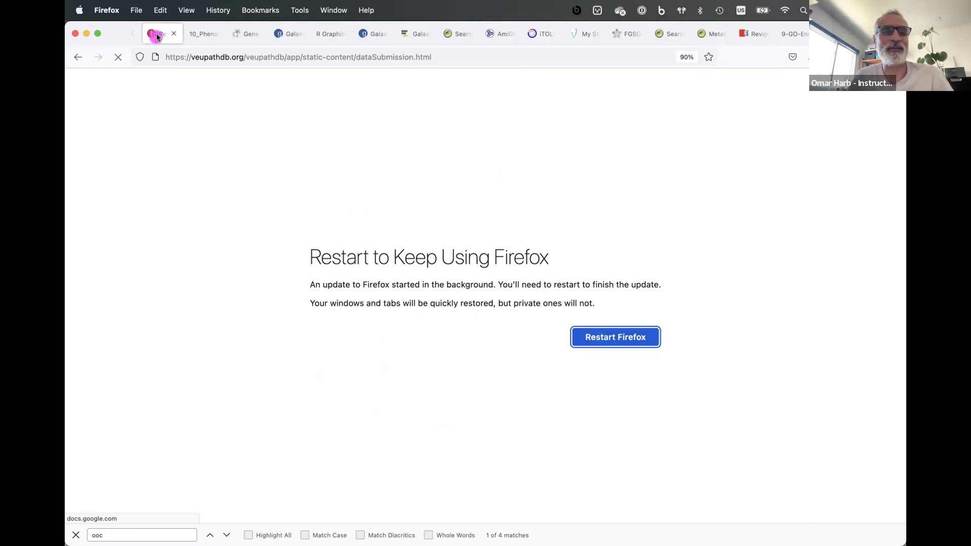
Switch to the Phenotypic data exercise PDF and look through the ciliary tip exercise to the phenotype evidence search on page 3
click(198, 34)
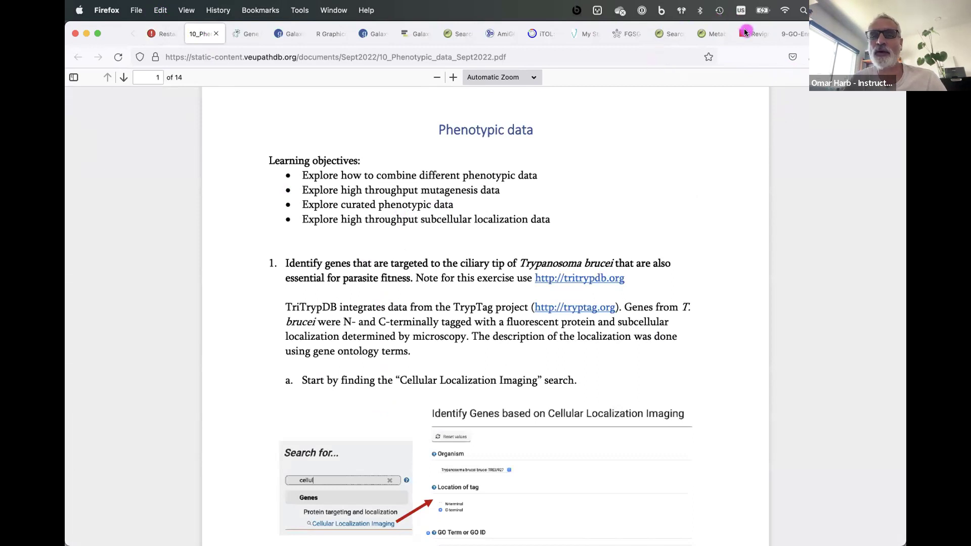
scroll(514, 326, down, 5)
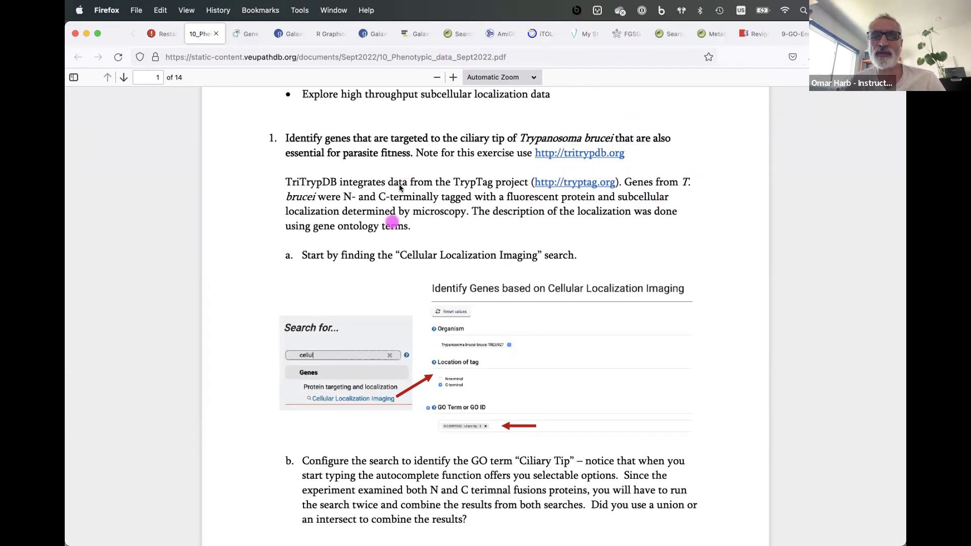
scroll(387, 295, down, 13)
scroll(388, 299, down, 10)
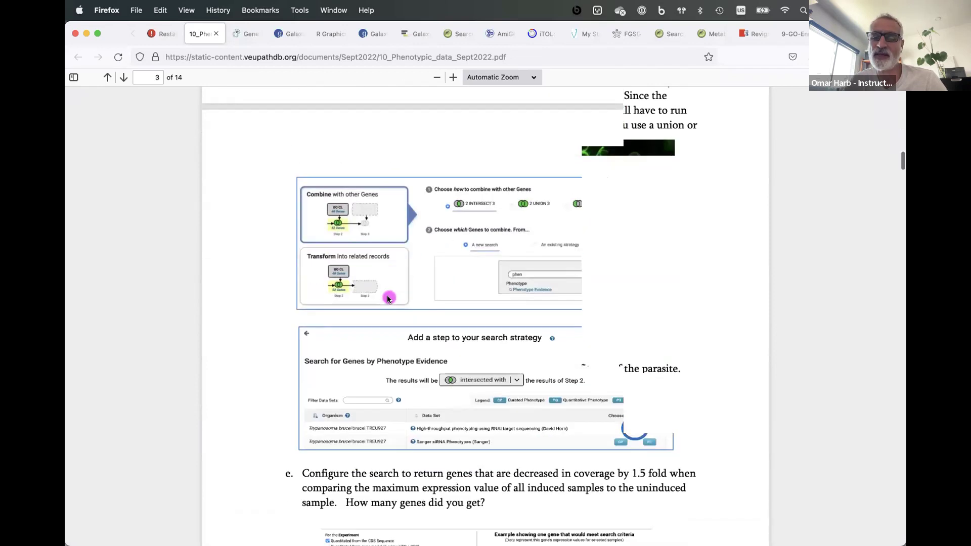